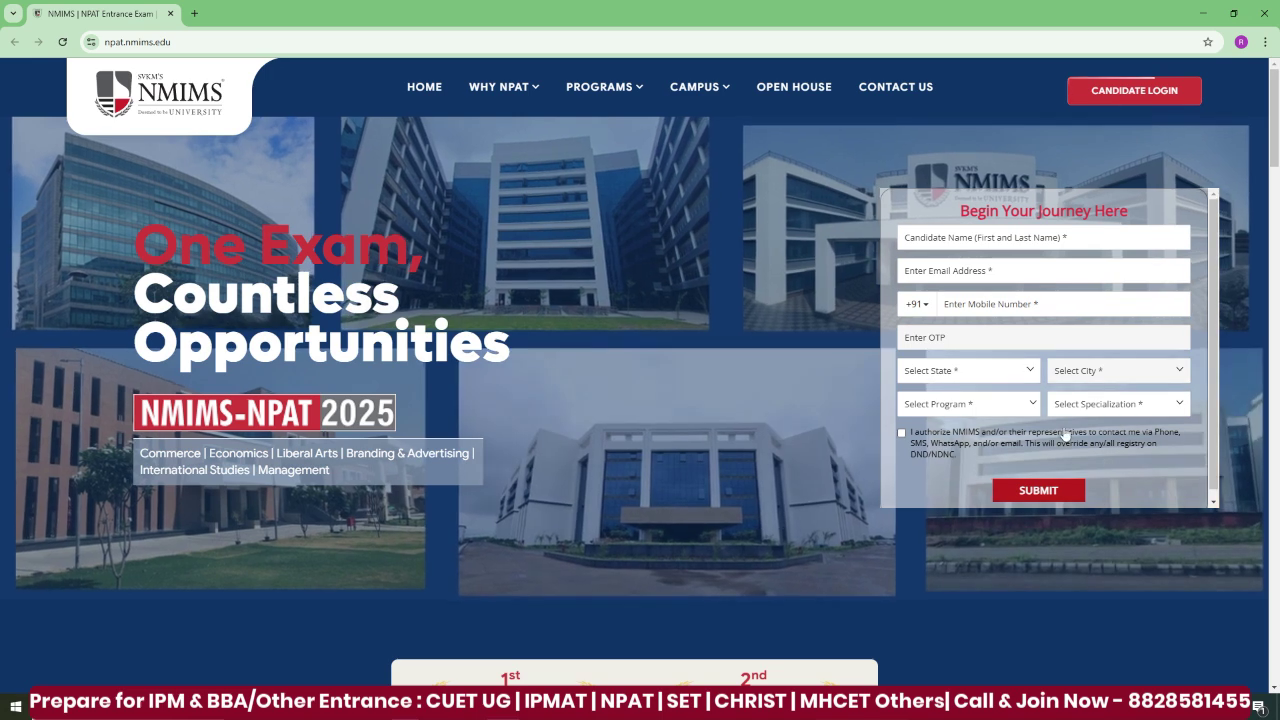
- Go to the NPAT application login page and review the Important Dates notice (registration closes 26th May 2025)
click(1110, 101)
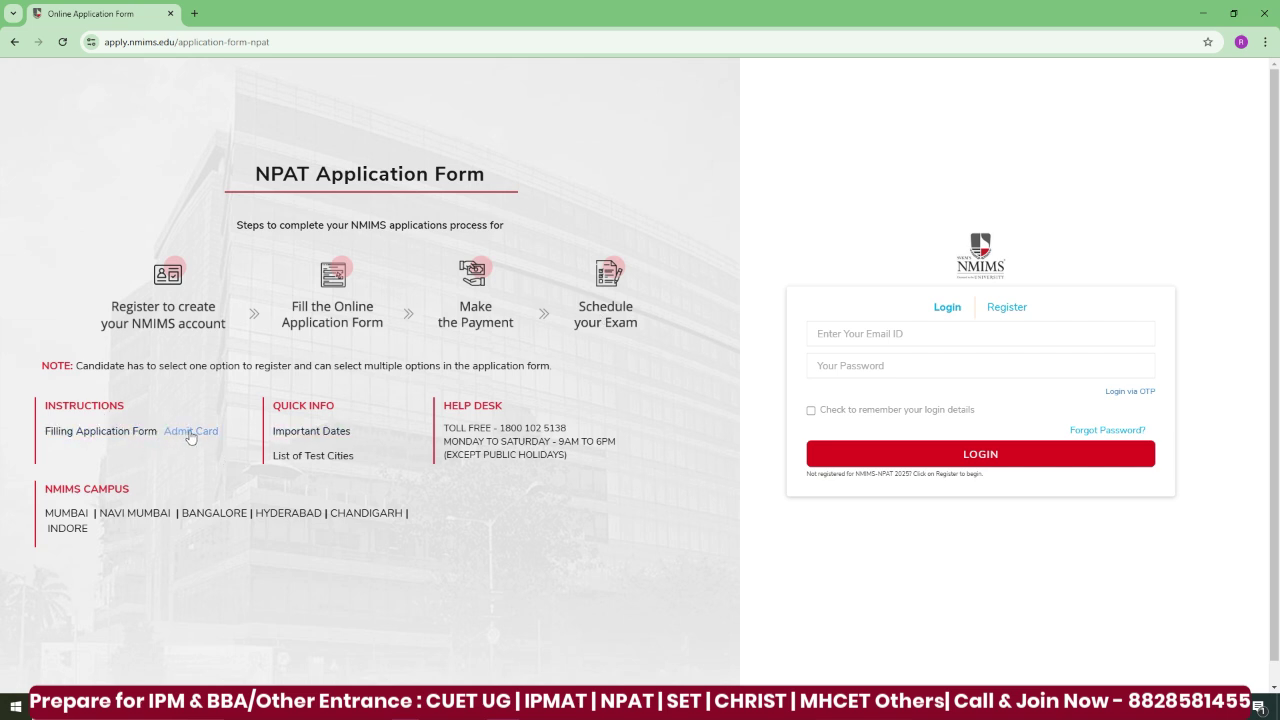
click(334, 433)
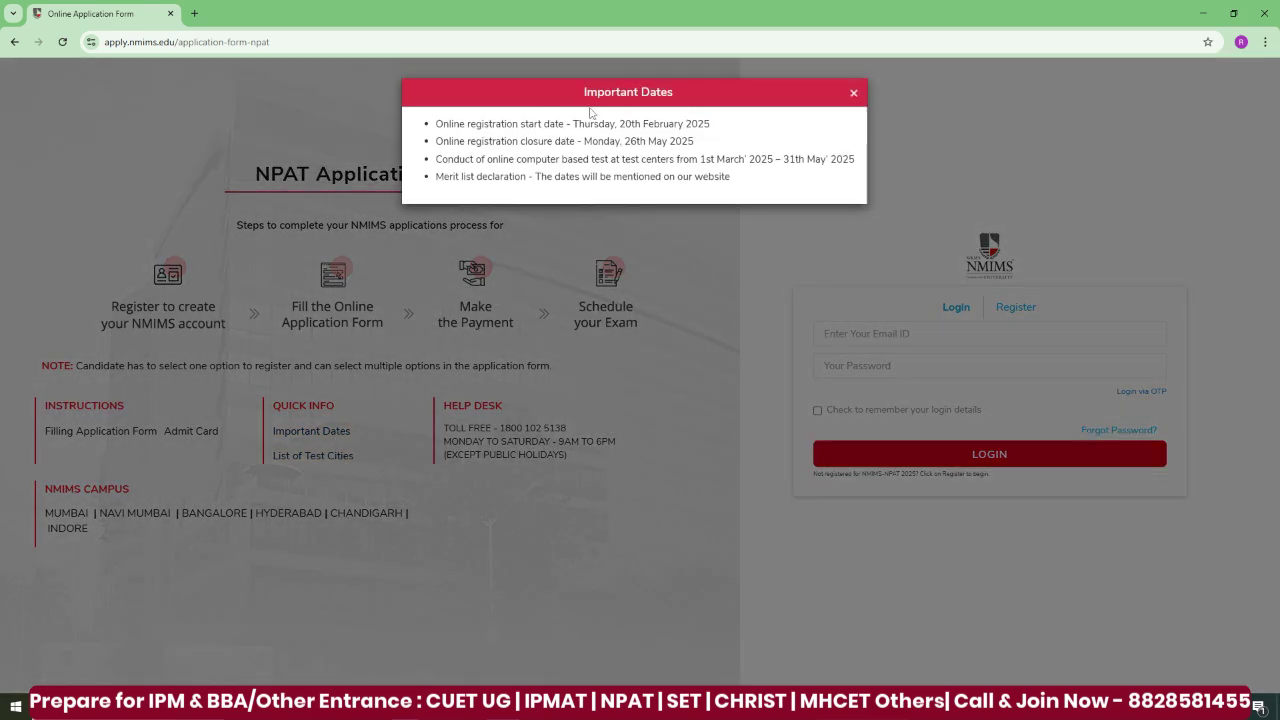
drag(578, 123, 727, 127)
click(627, 141)
drag(596, 141, 692, 127)
click(707, 150)
click(668, 242)
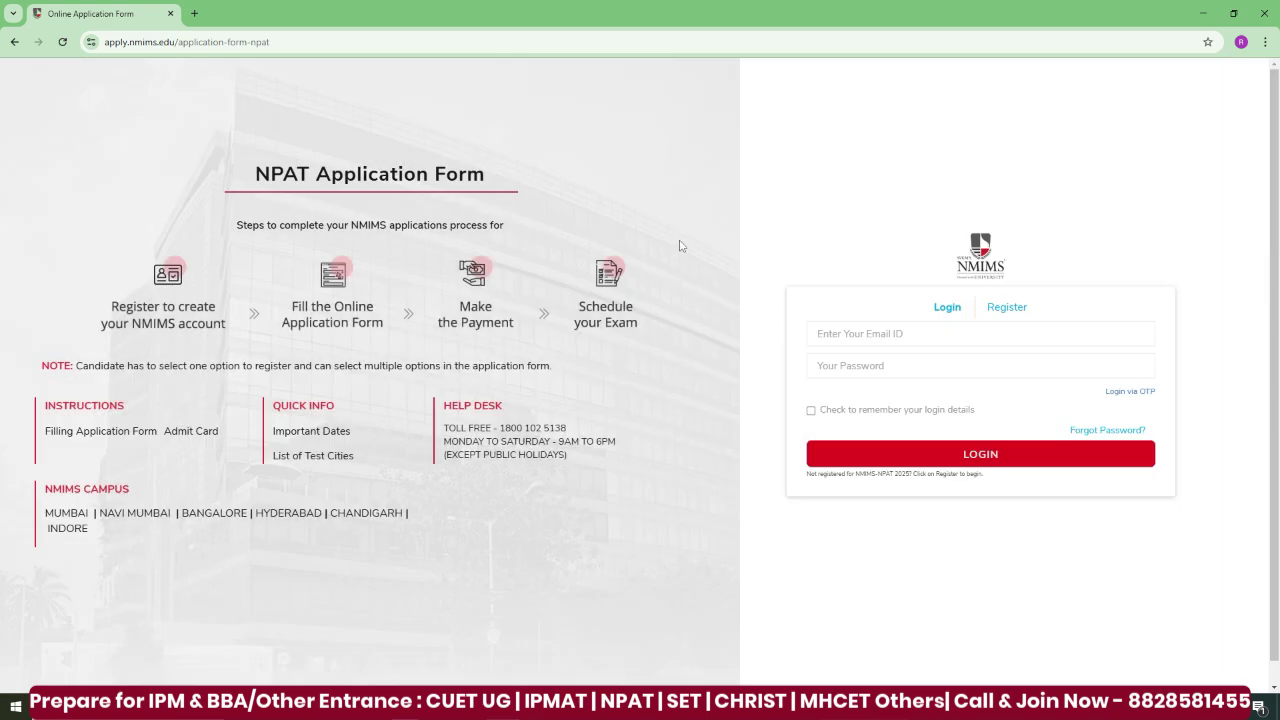
- Switch to the Register tab to create a new candidate account
click(1011, 306)
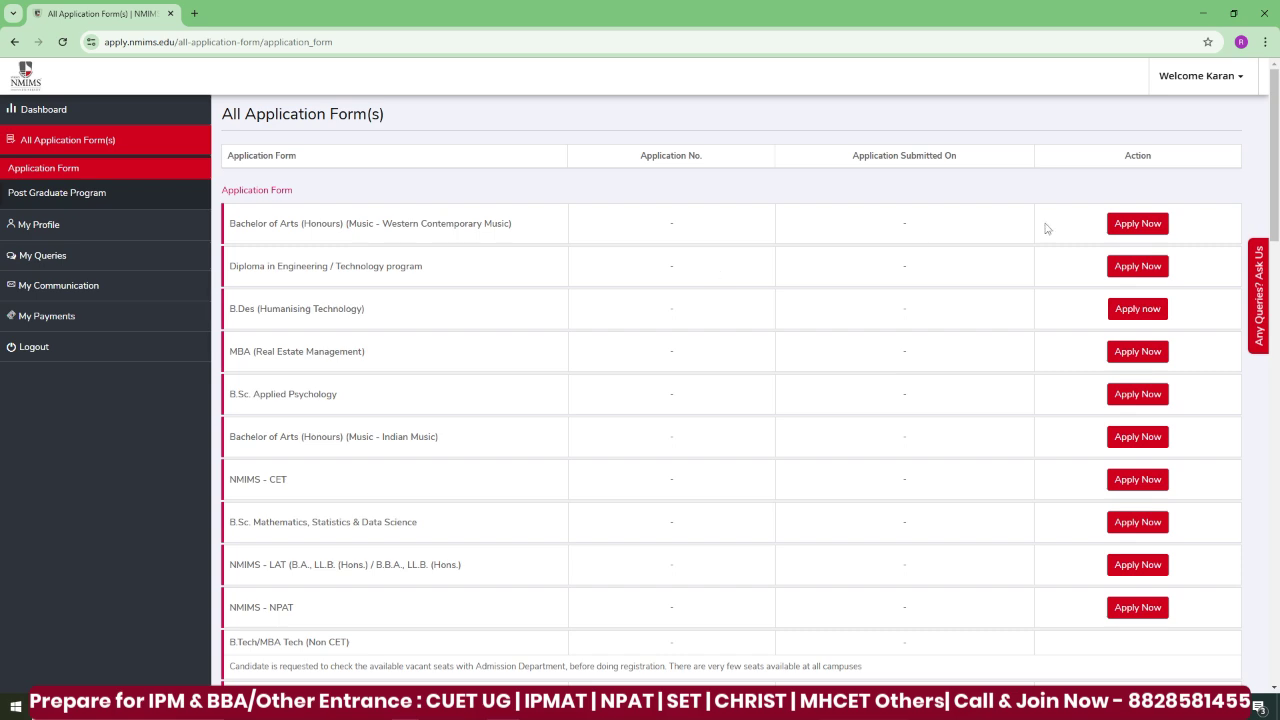
- Start the NMIMS - NPAT application from the application list with Apply Now
scroll(1275, 180, down, 1)
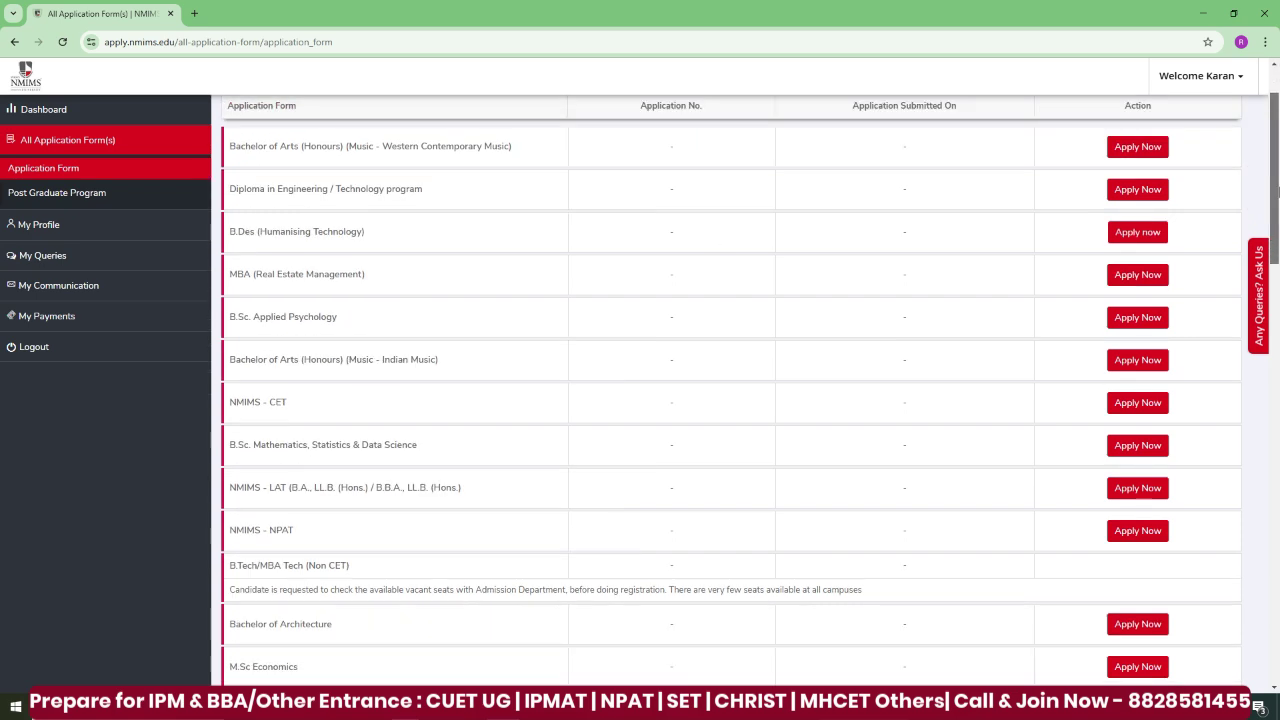
drag(1276, 185, 1276, 235)
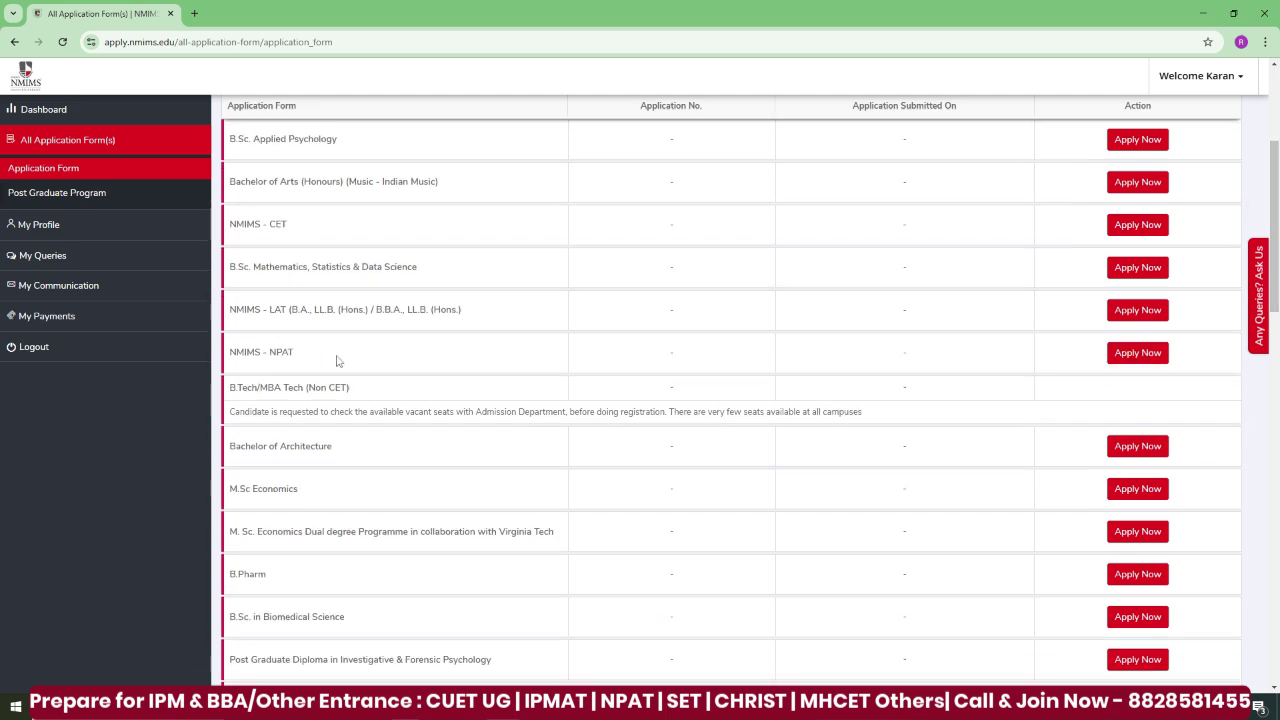
click(1128, 358)
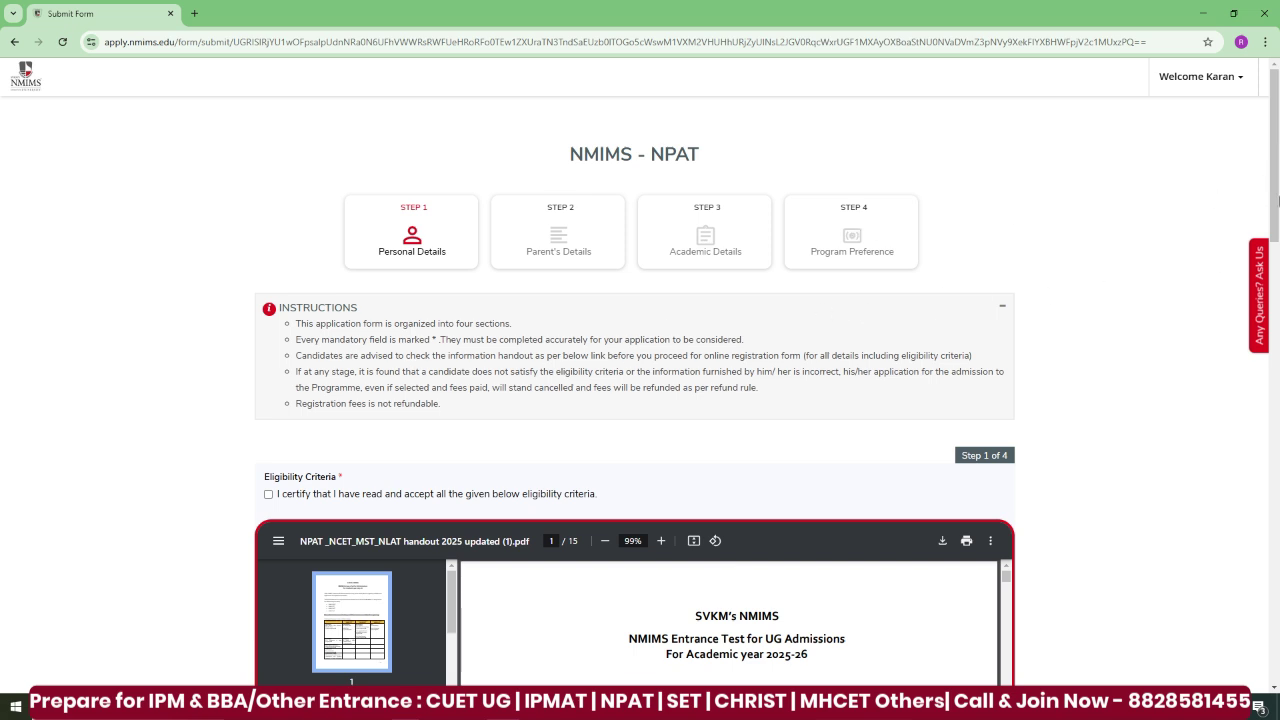
drag(1278, 152, 1278, 336)
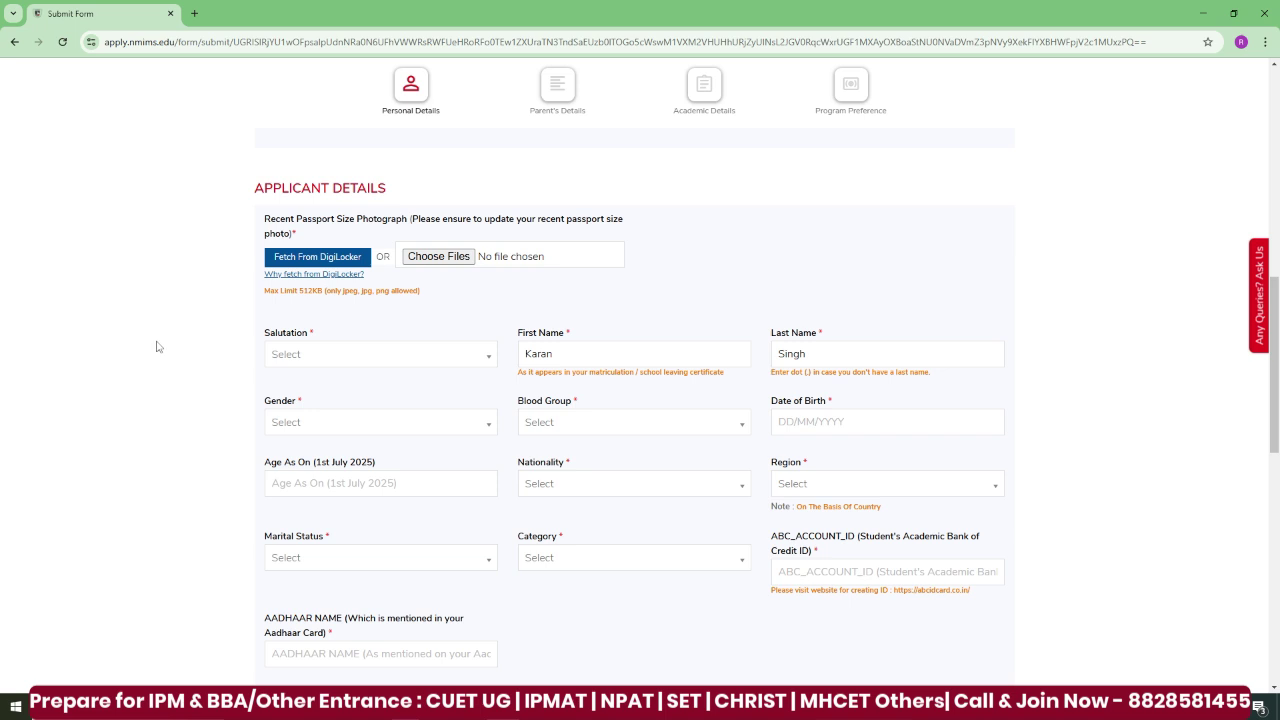
scroll(156, 346, down, 2)
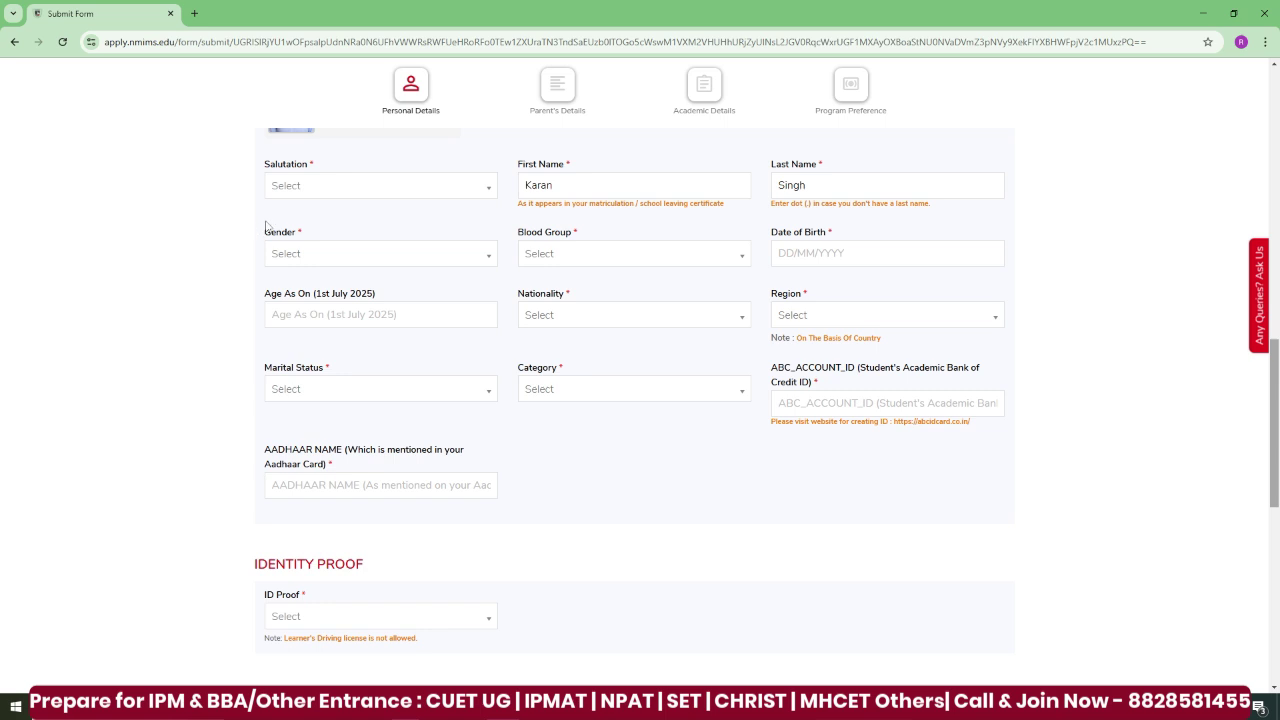
click(409, 189)
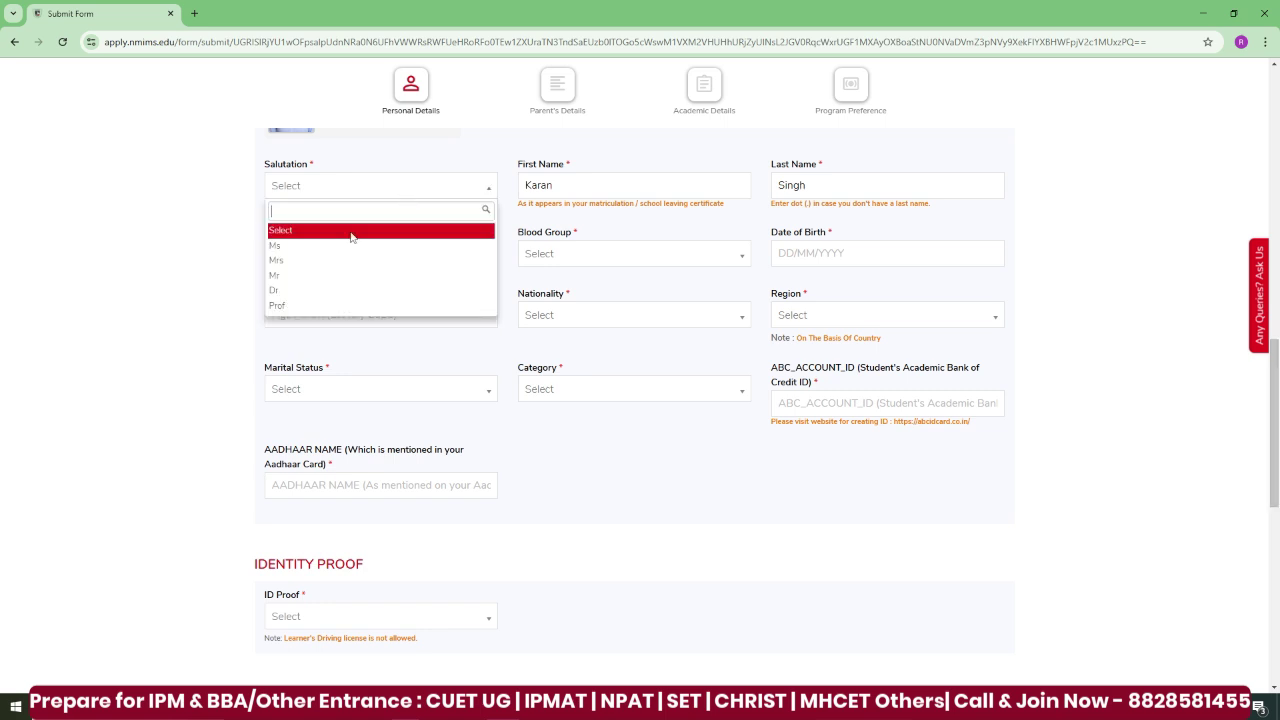
click(310, 276)
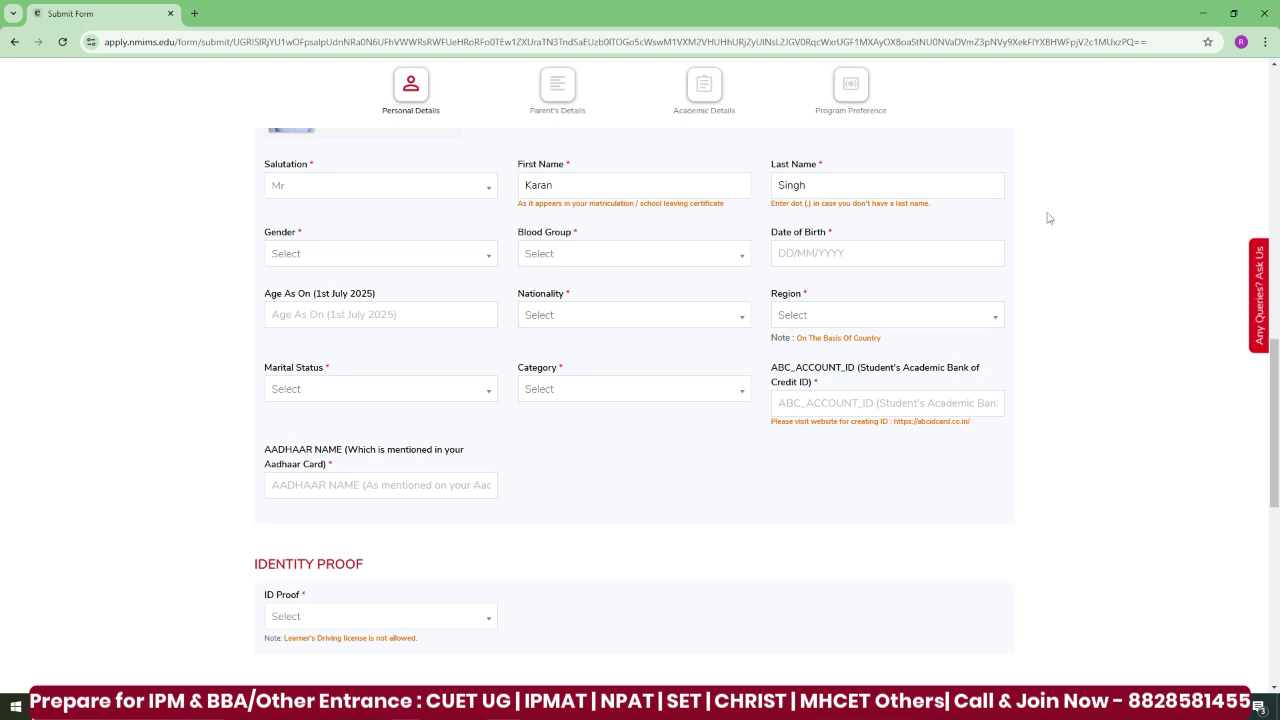
click(481, 262)
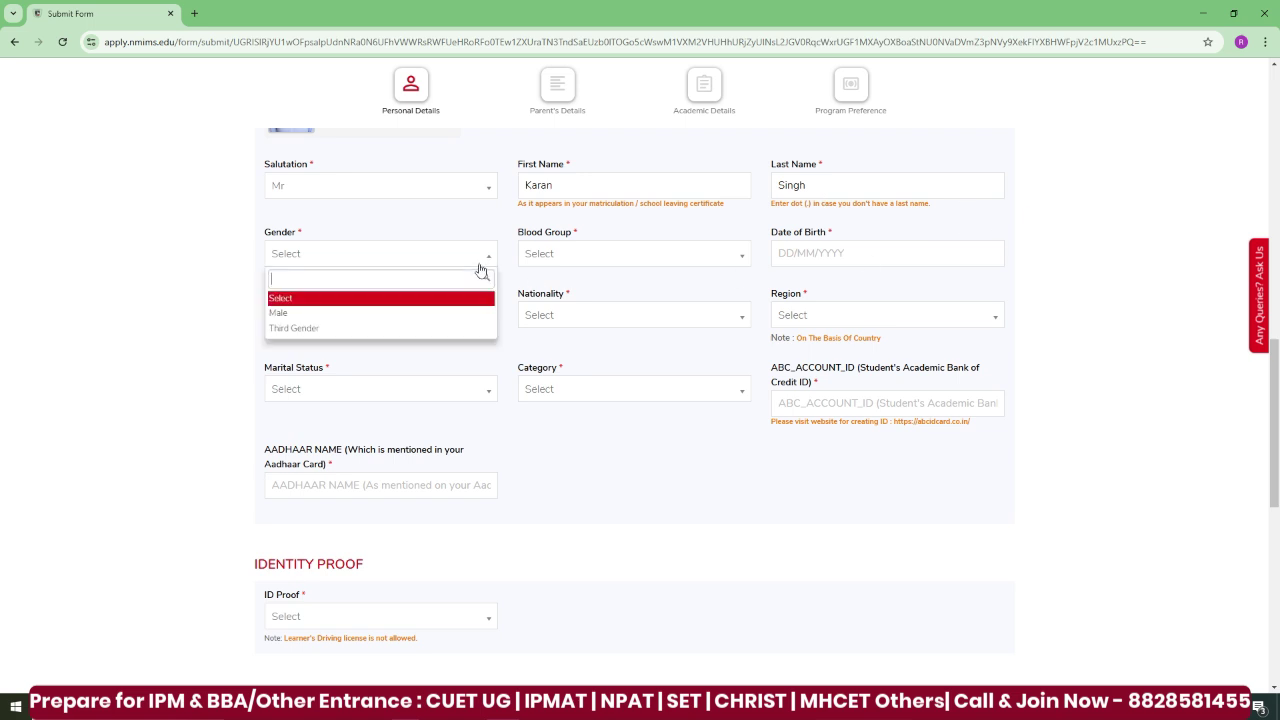
click(387, 318)
click(724, 260)
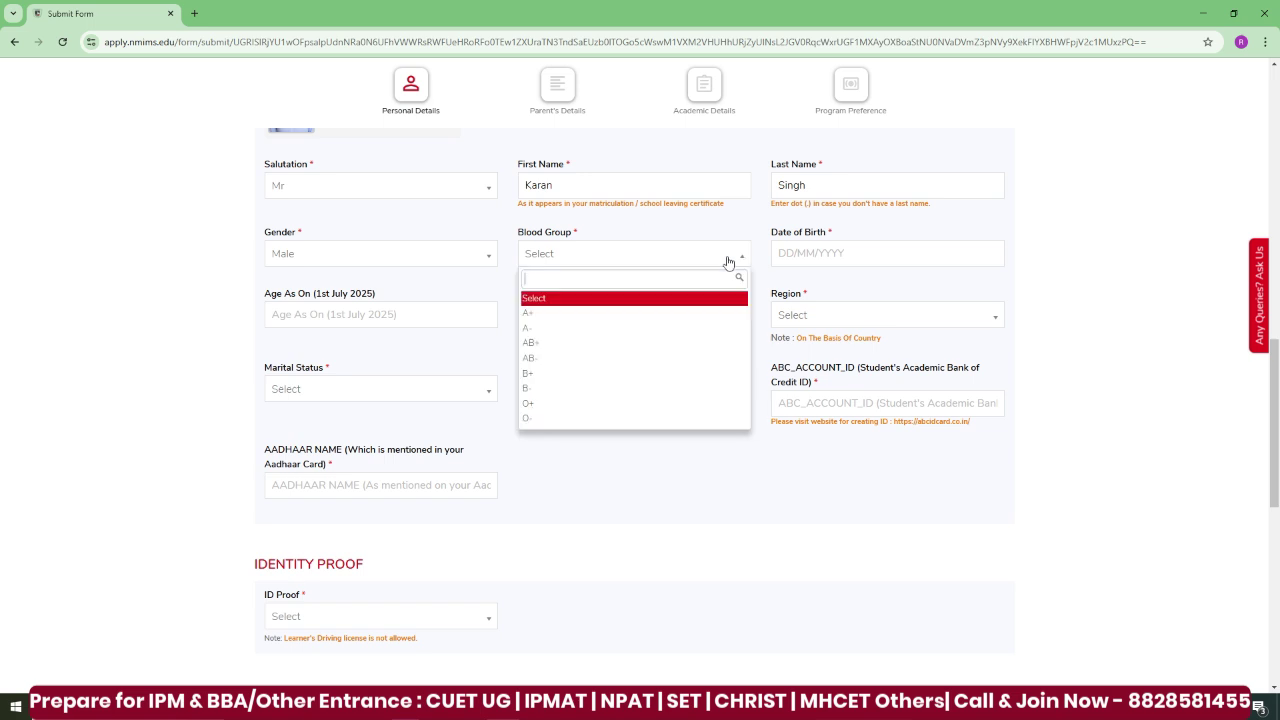
click(570, 347)
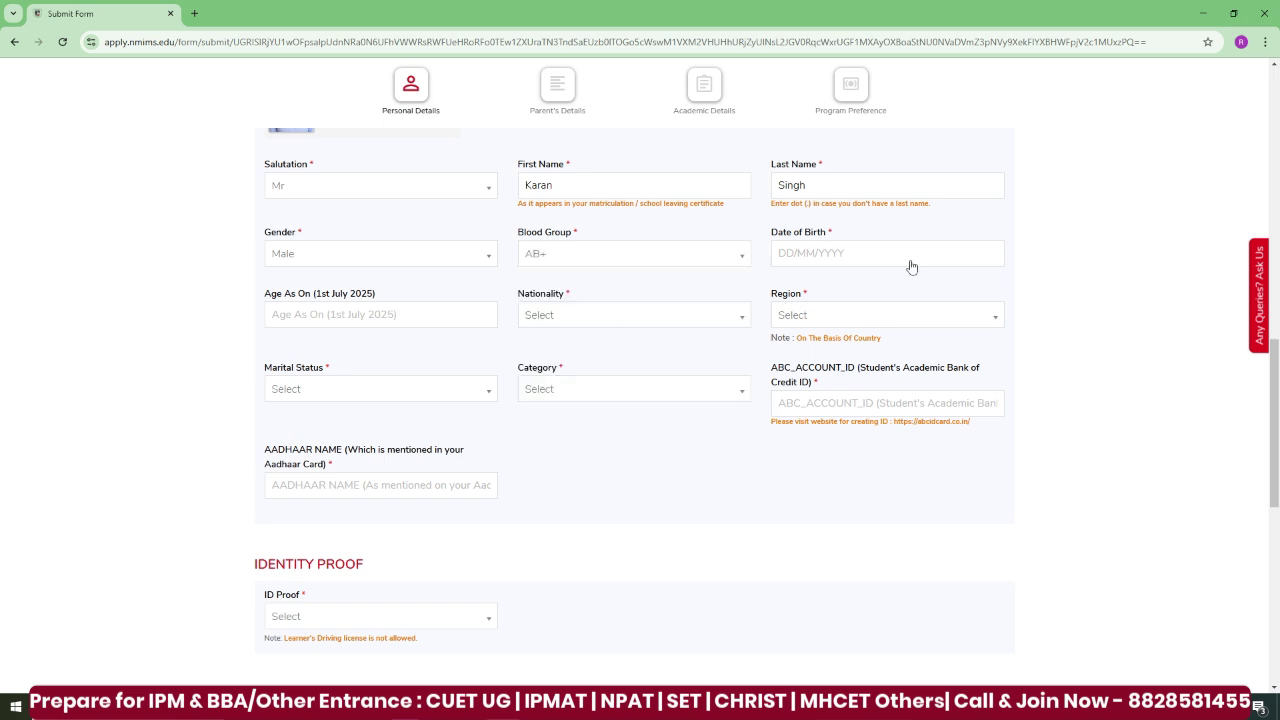
click(843, 262)
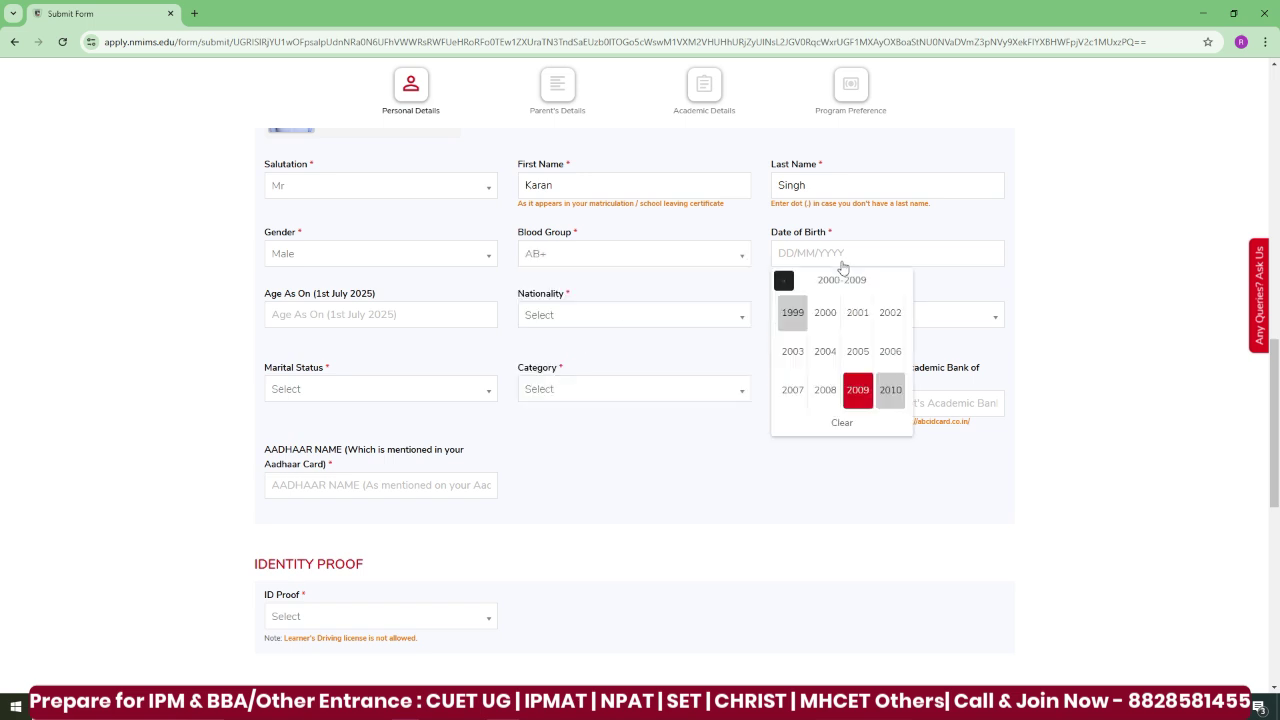
click(825, 312)
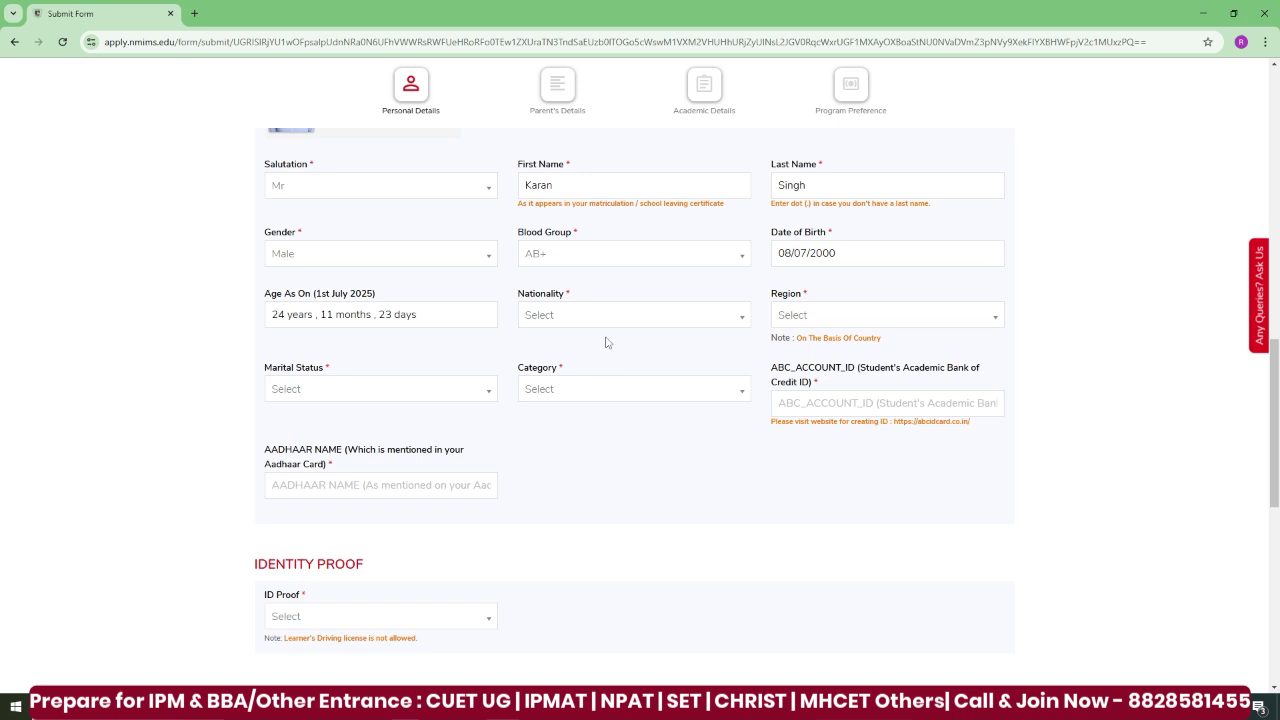
- Set nationality to Indian, region to East and marital status to Unmarried
click(621, 325)
click(534, 374)
click(911, 327)
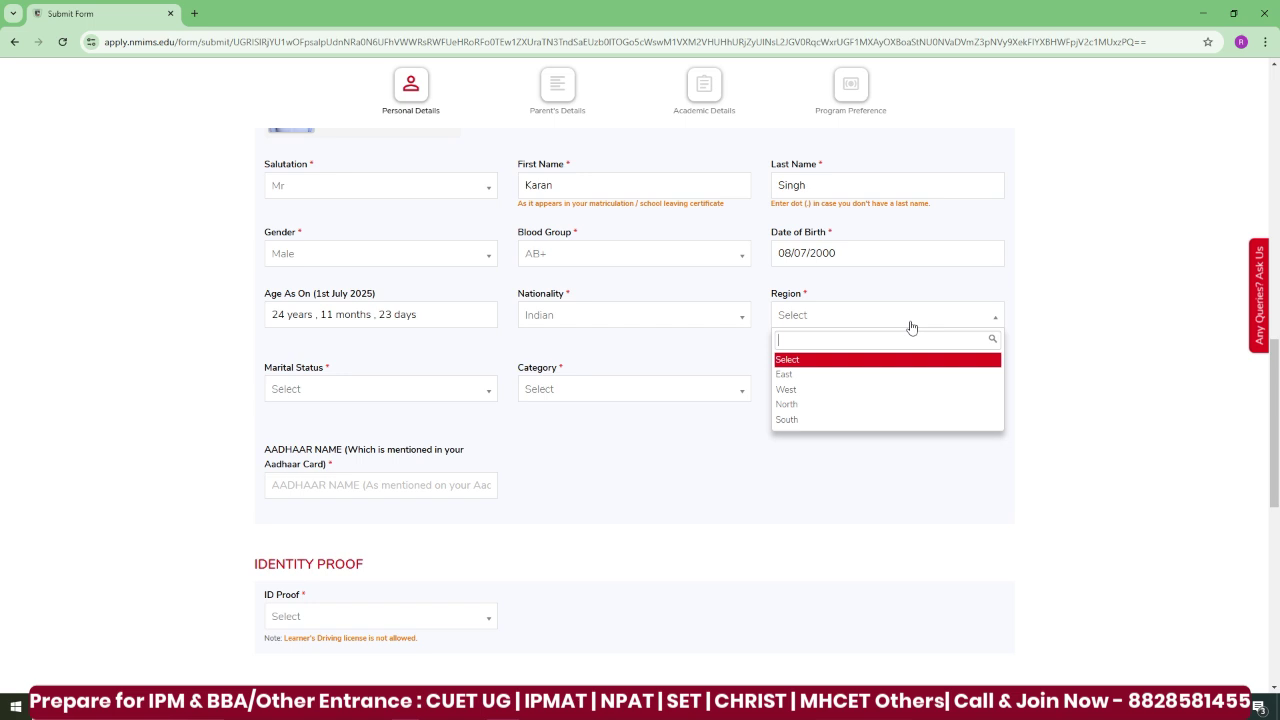
click(836, 378)
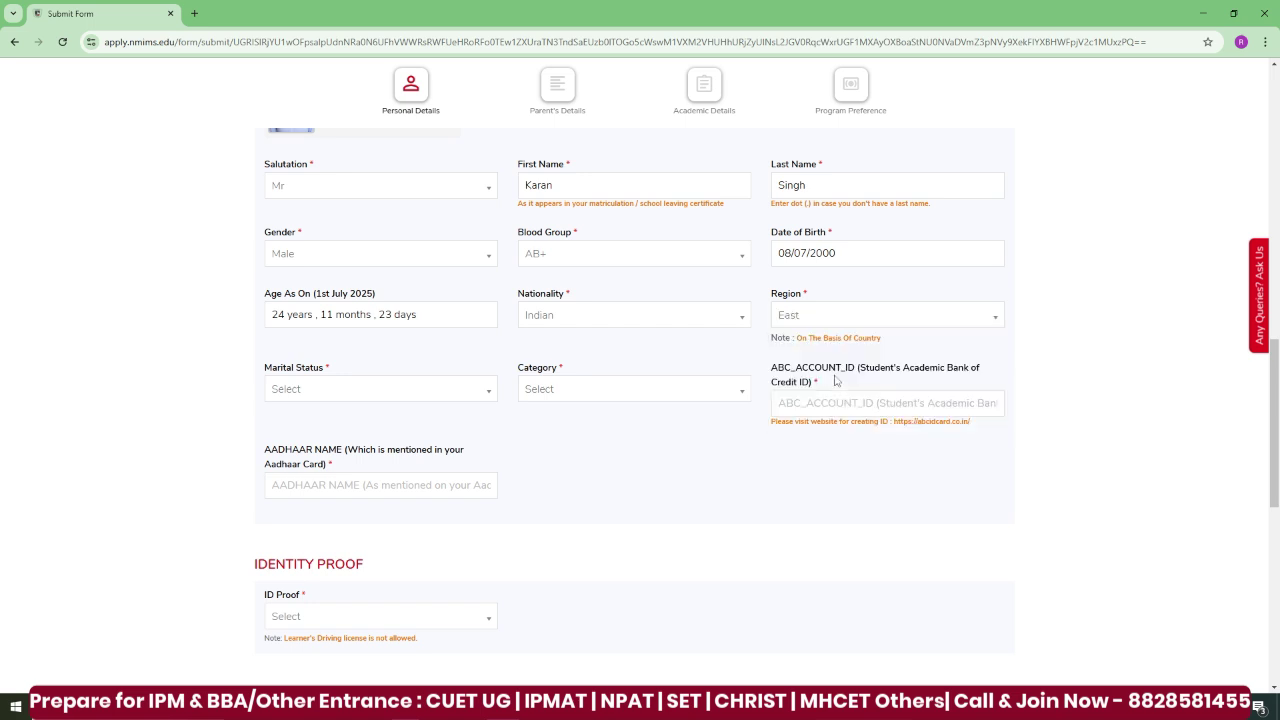
click(380, 396)
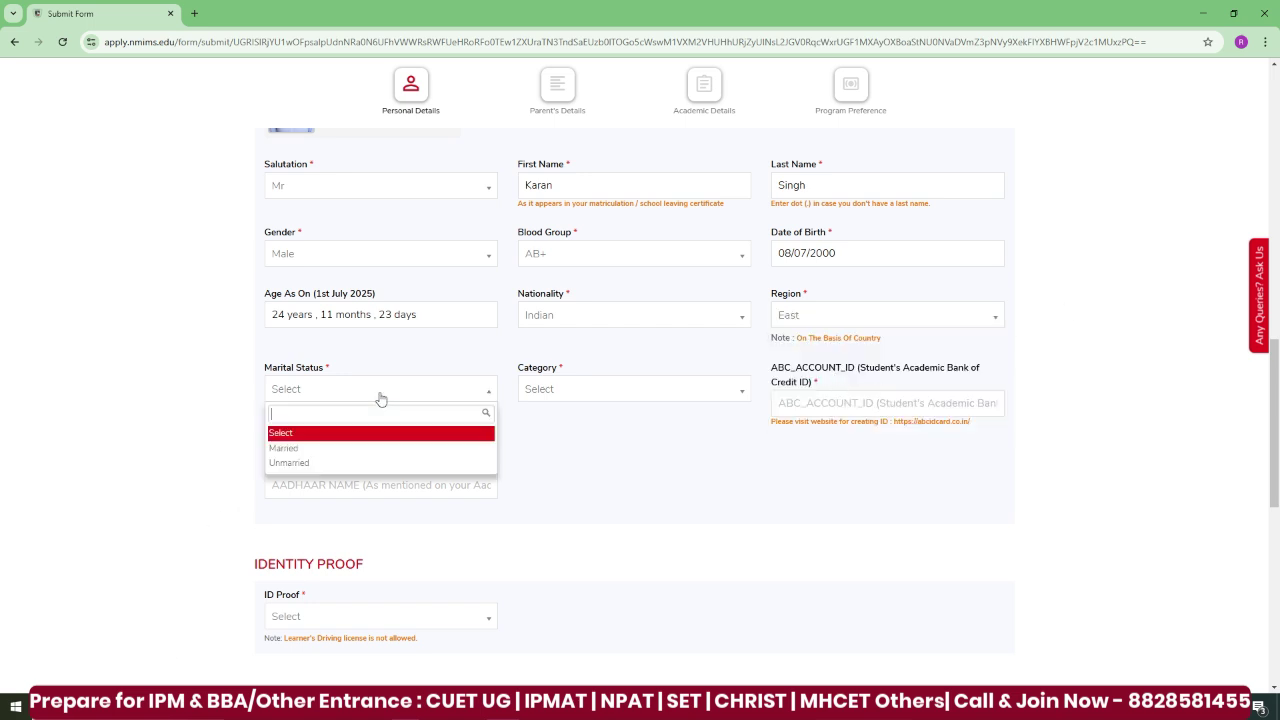
click(331, 463)
click(664, 394)
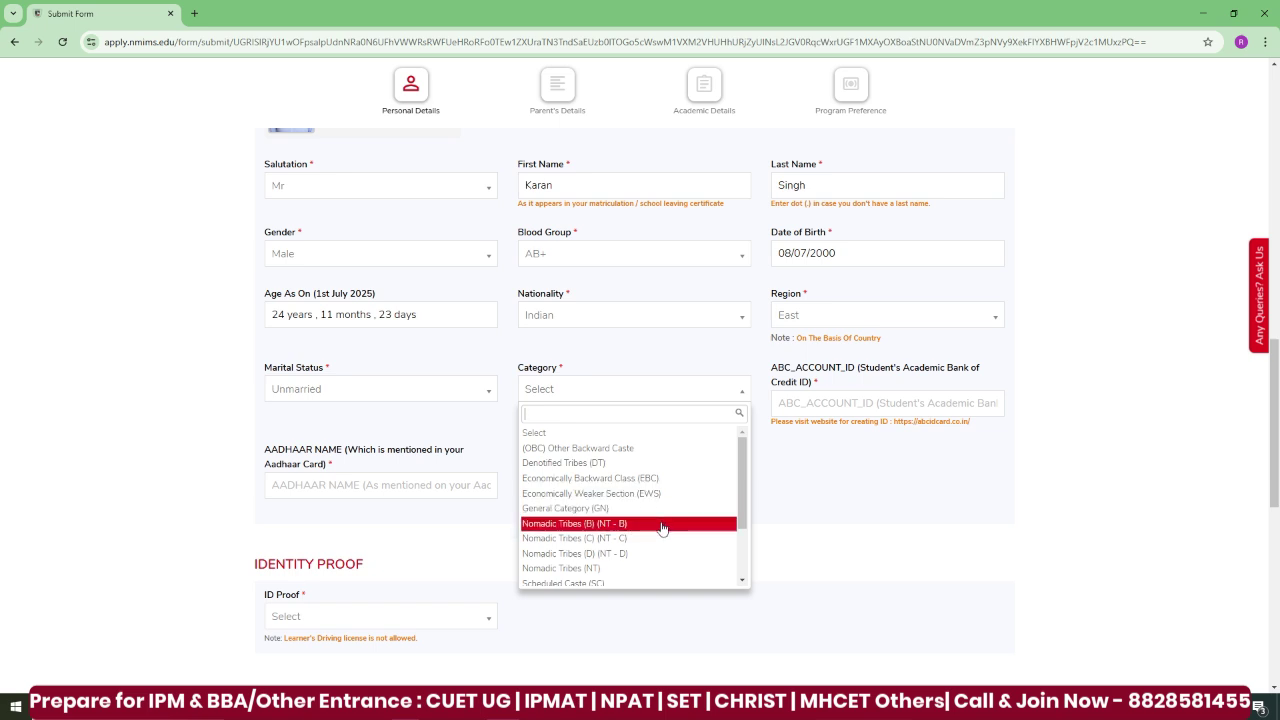
- Set category to General Category (GN) and enter the ABC account ID
mouse_move(743, 500)
mouse_down()
mouse_move(746, 558)
mouse_move(747, 515)
mouse_up()
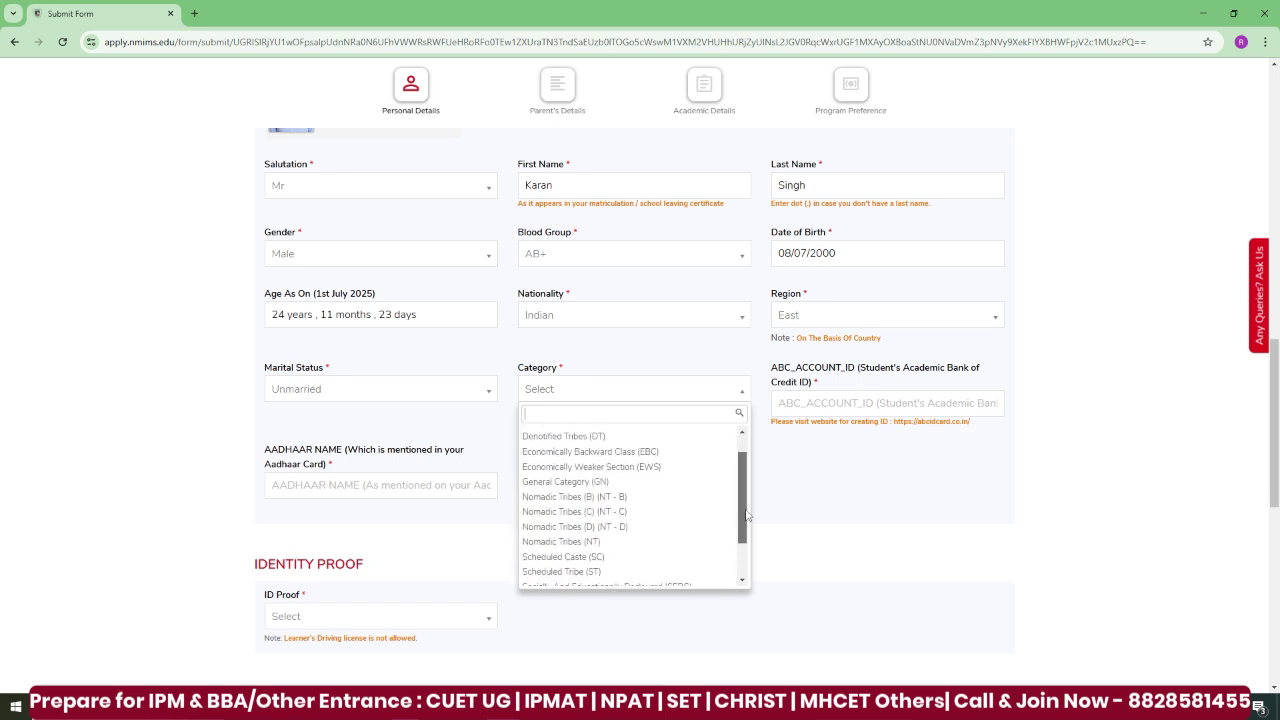
click(620, 482)
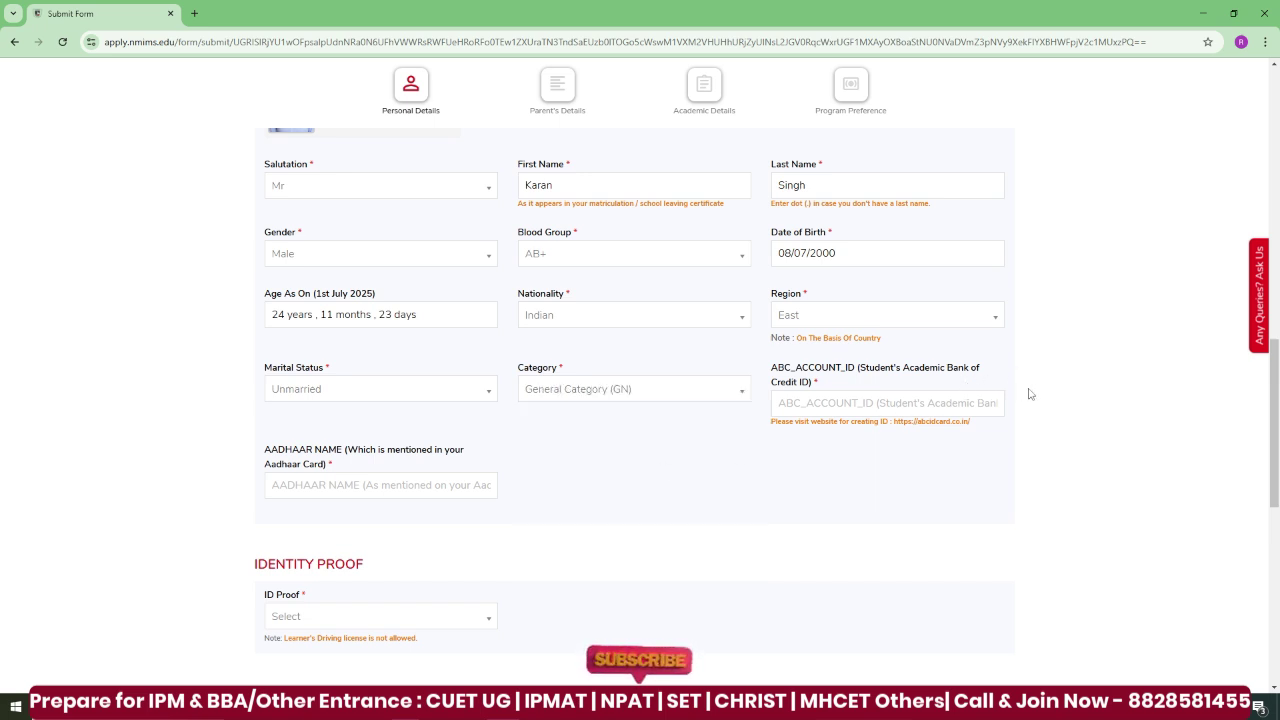
click(962, 402)
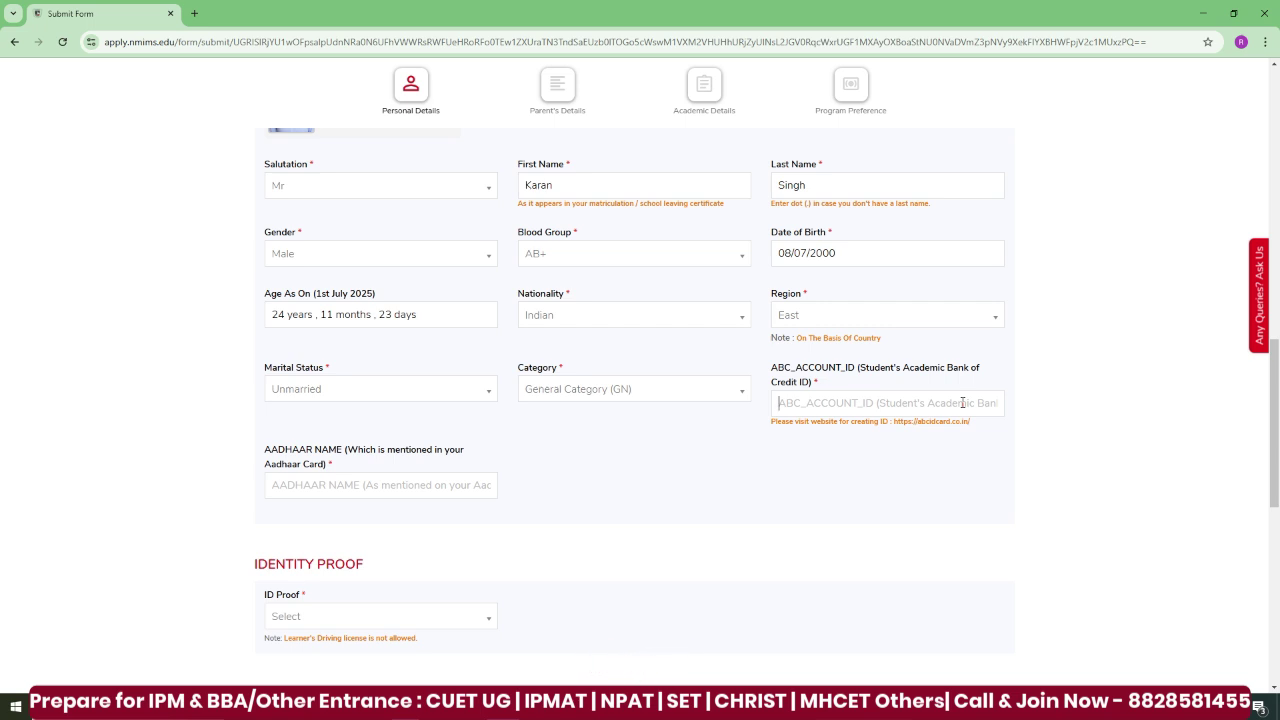
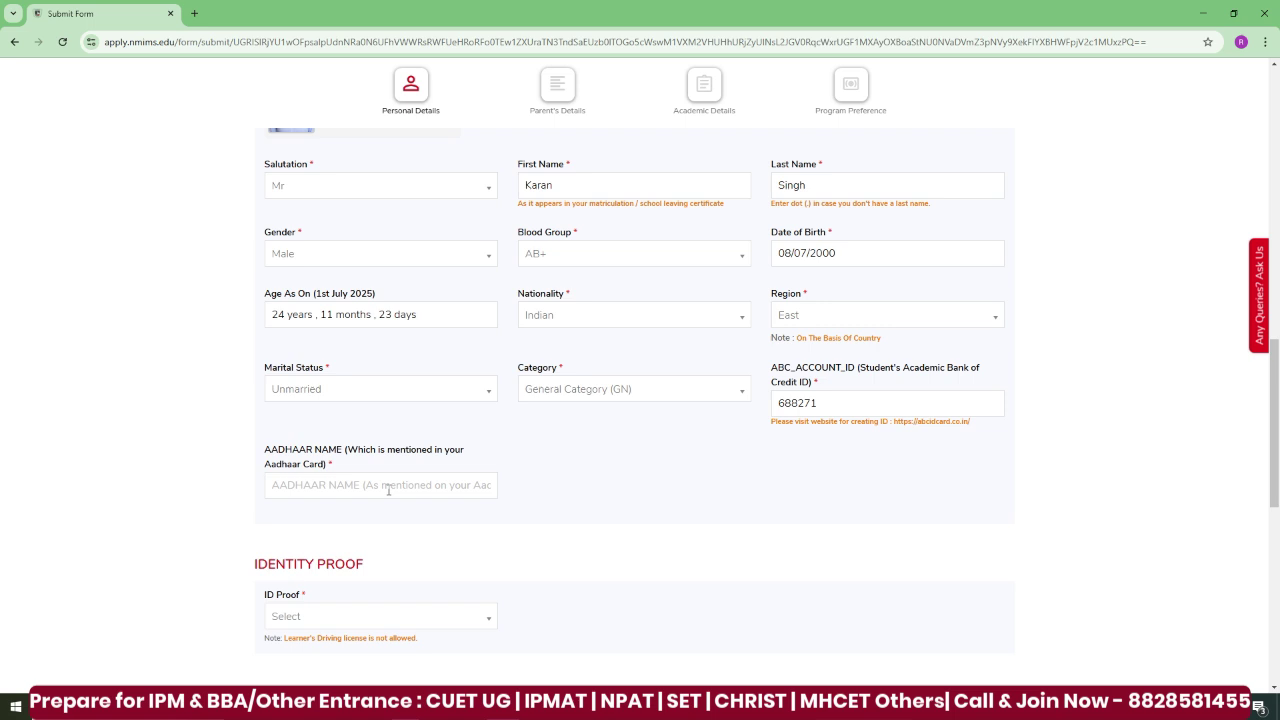
- Paste in the name as on Aadhaar and choose Aadhar Card as the ID proof
click(388, 490)
scroll(363, 489, down, 1)
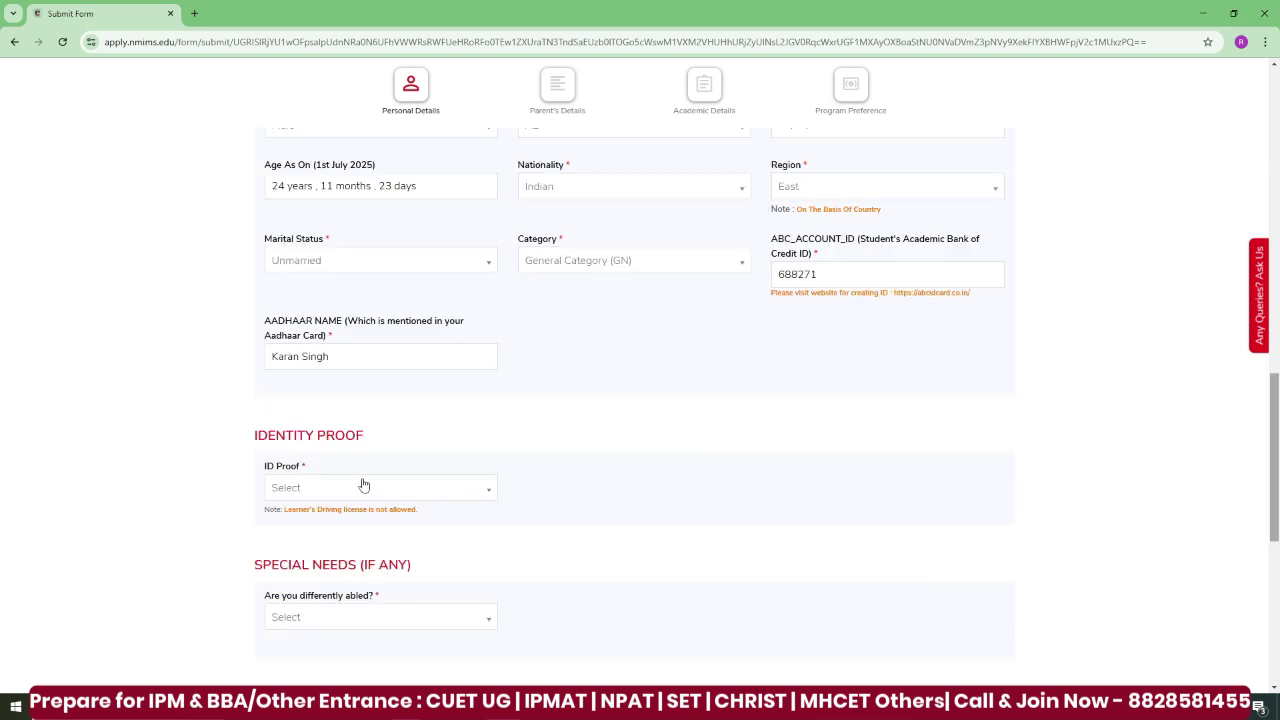
click(364, 487)
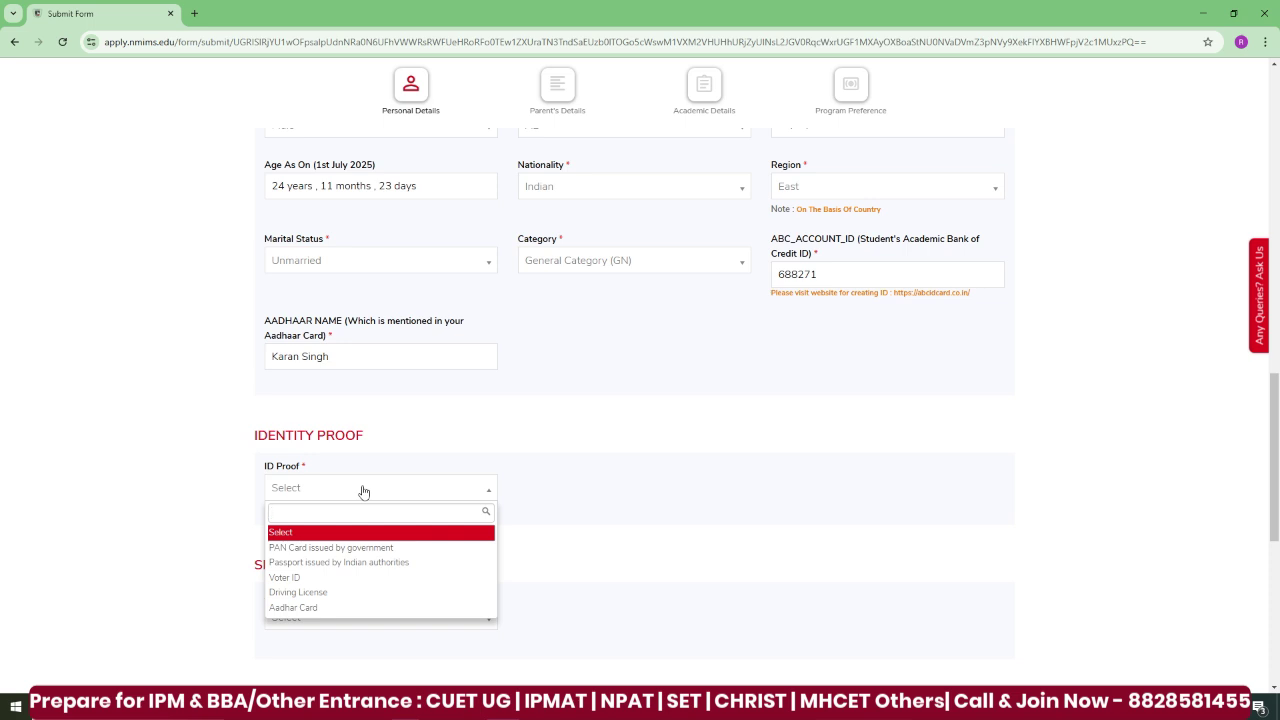
click(335, 610)
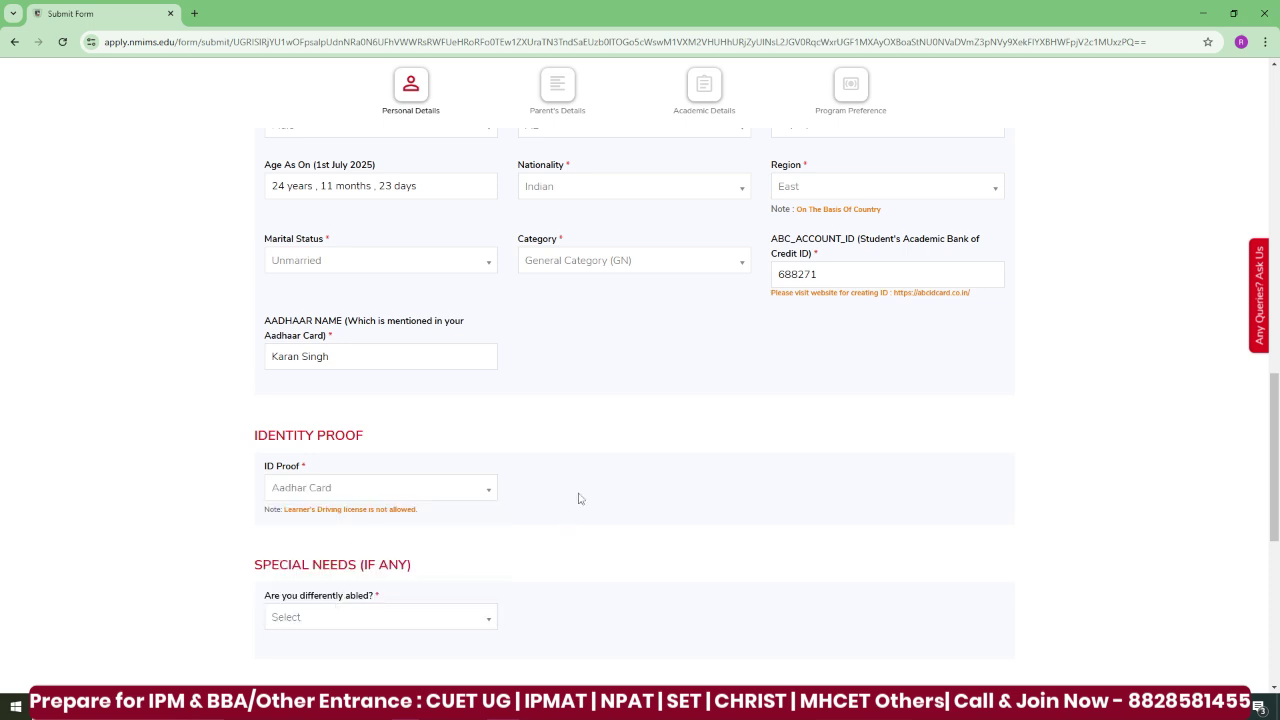
click(475, 625)
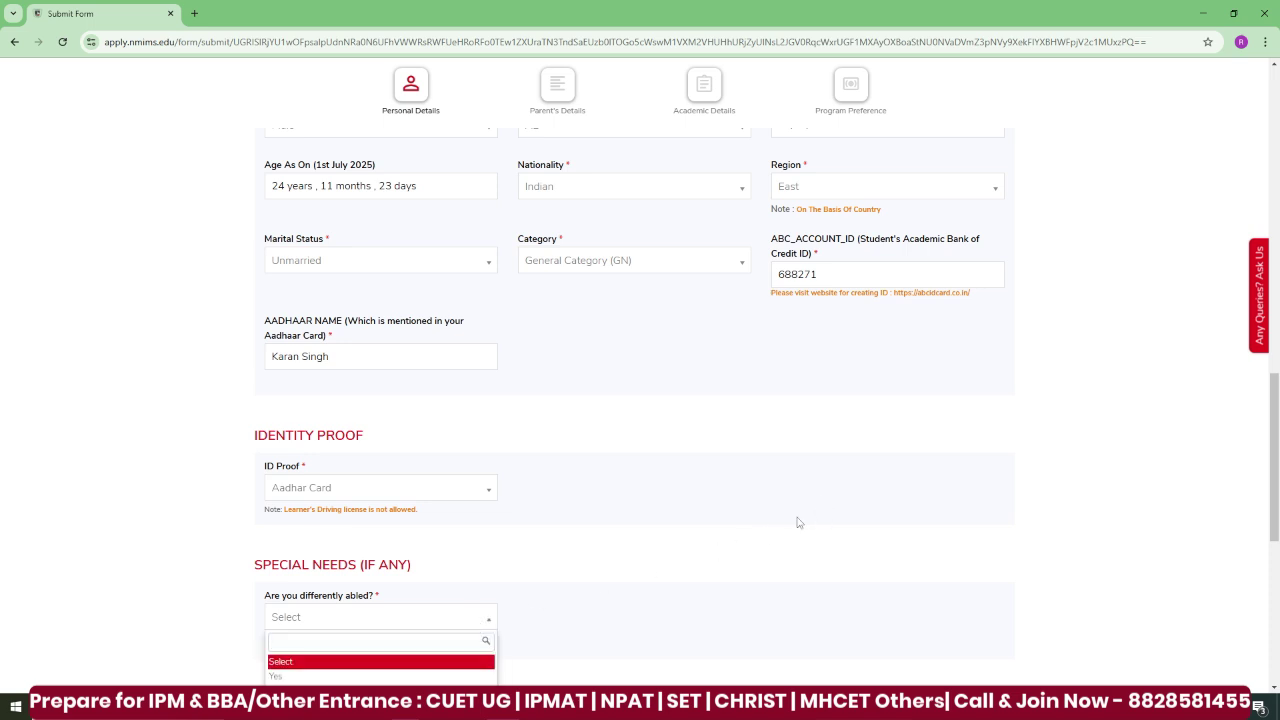
- Set the correspondence country, state and city to India, Maharashtra and Mumbai
scroll(1163, 276, down, 5)
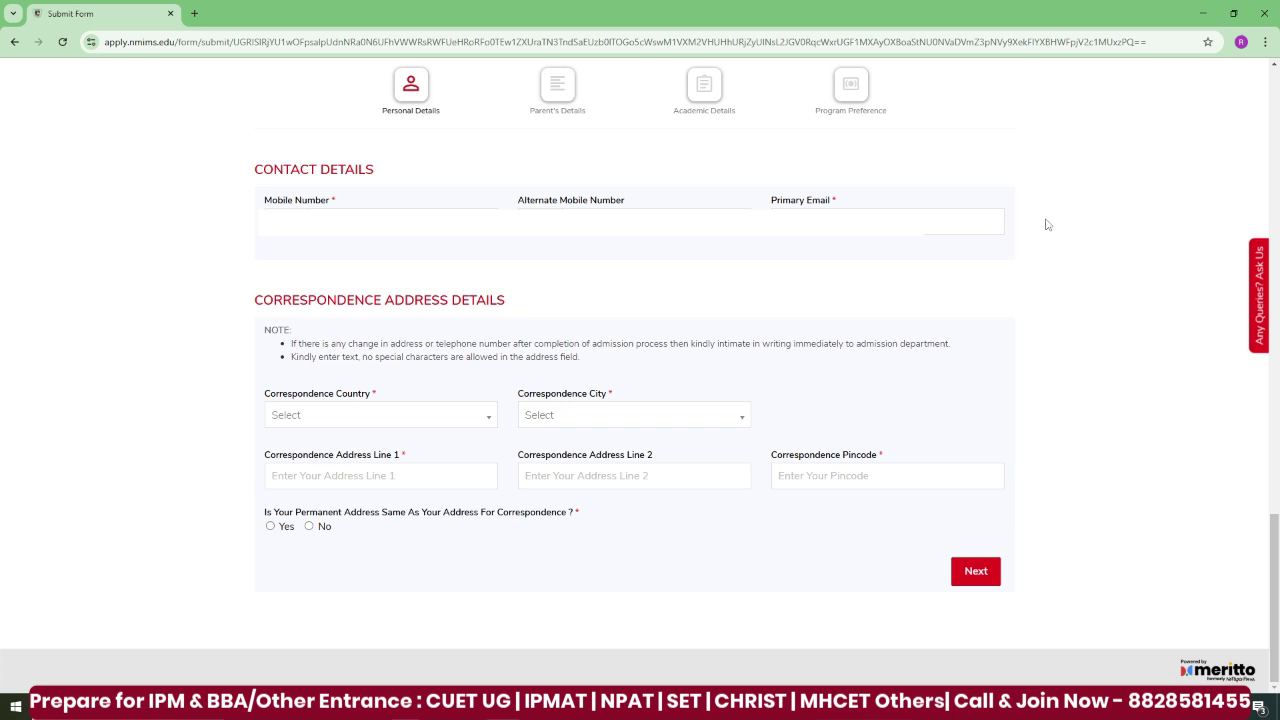
click(414, 427)
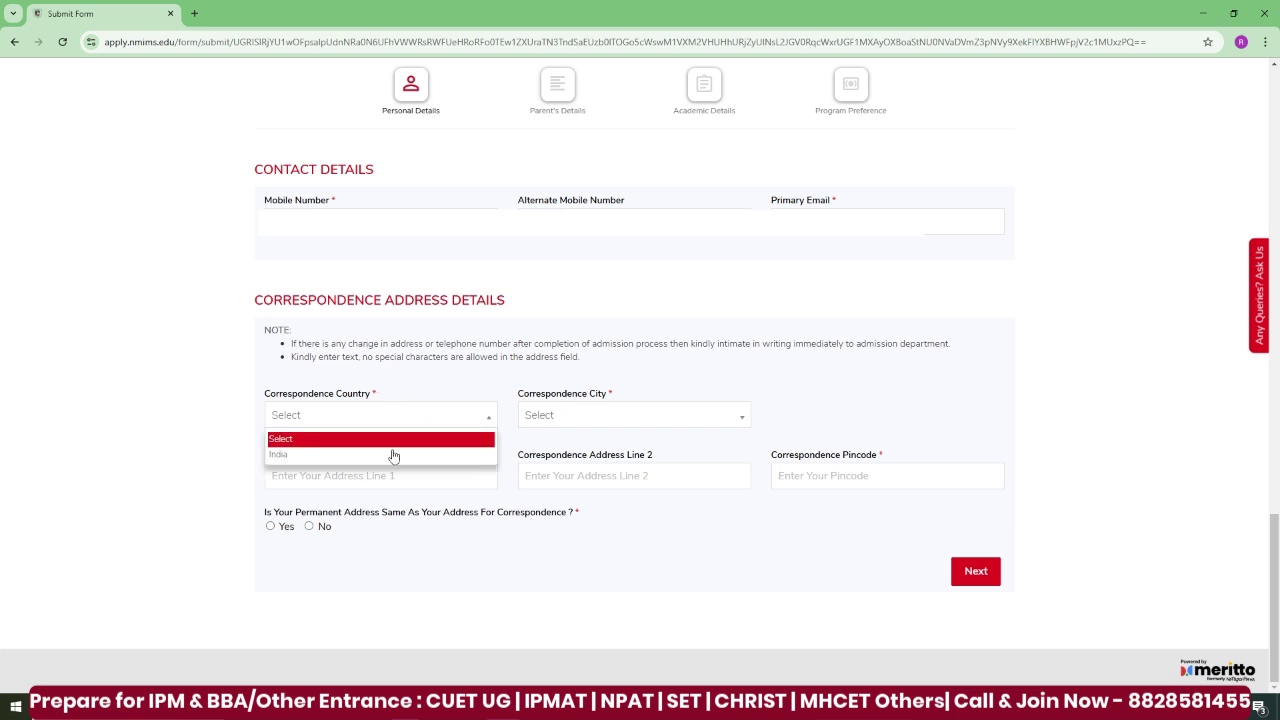
click(392, 454)
click(616, 422)
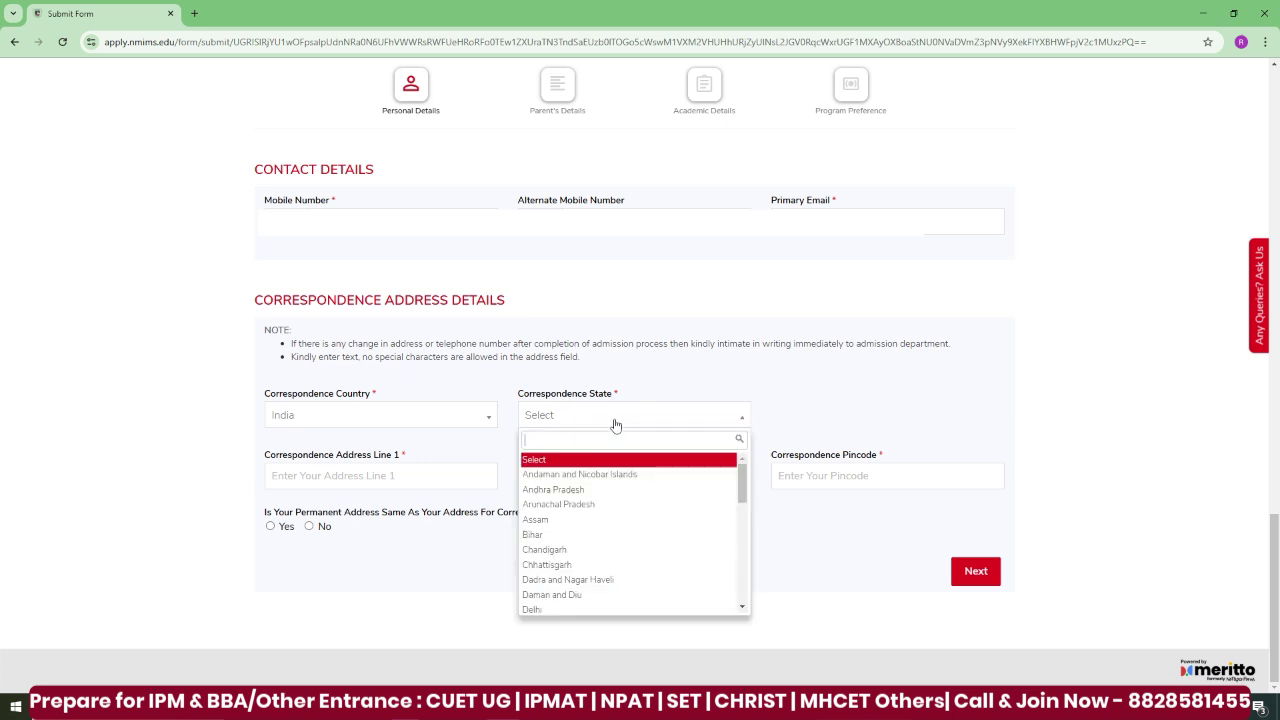
text(mahar)
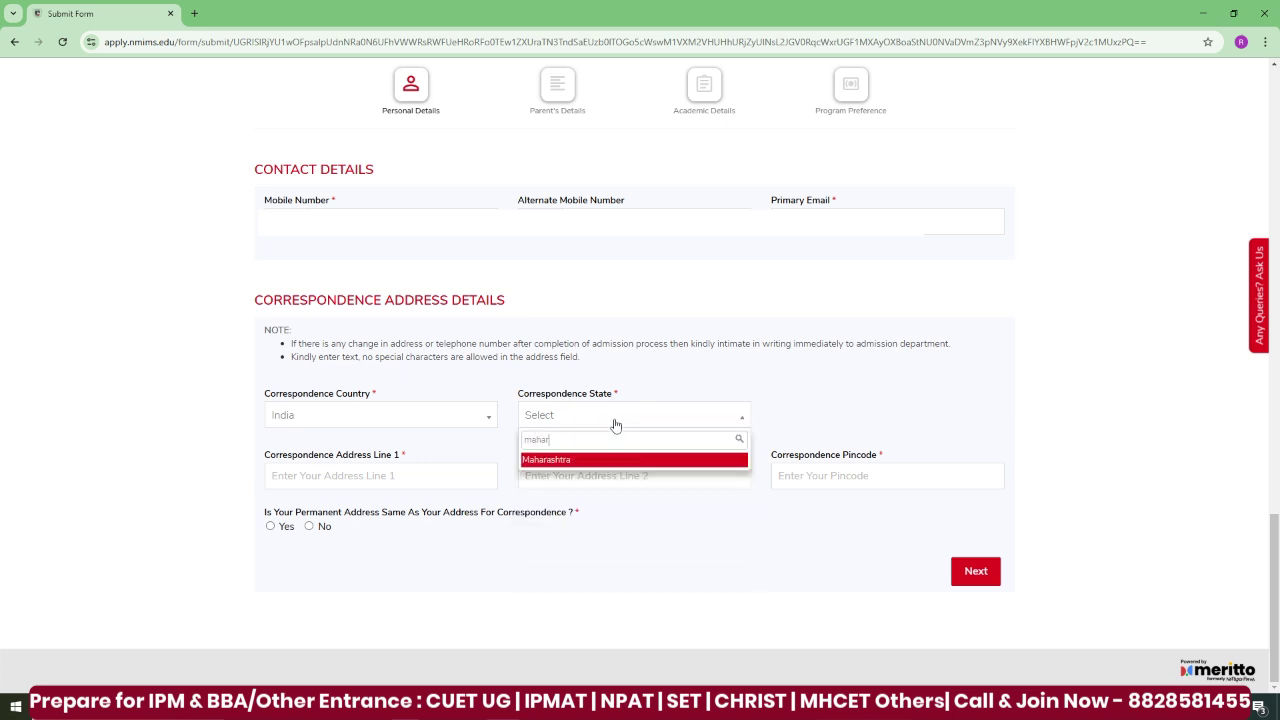
key(Return)
click(837, 417)
text(mumb)
key(Return)
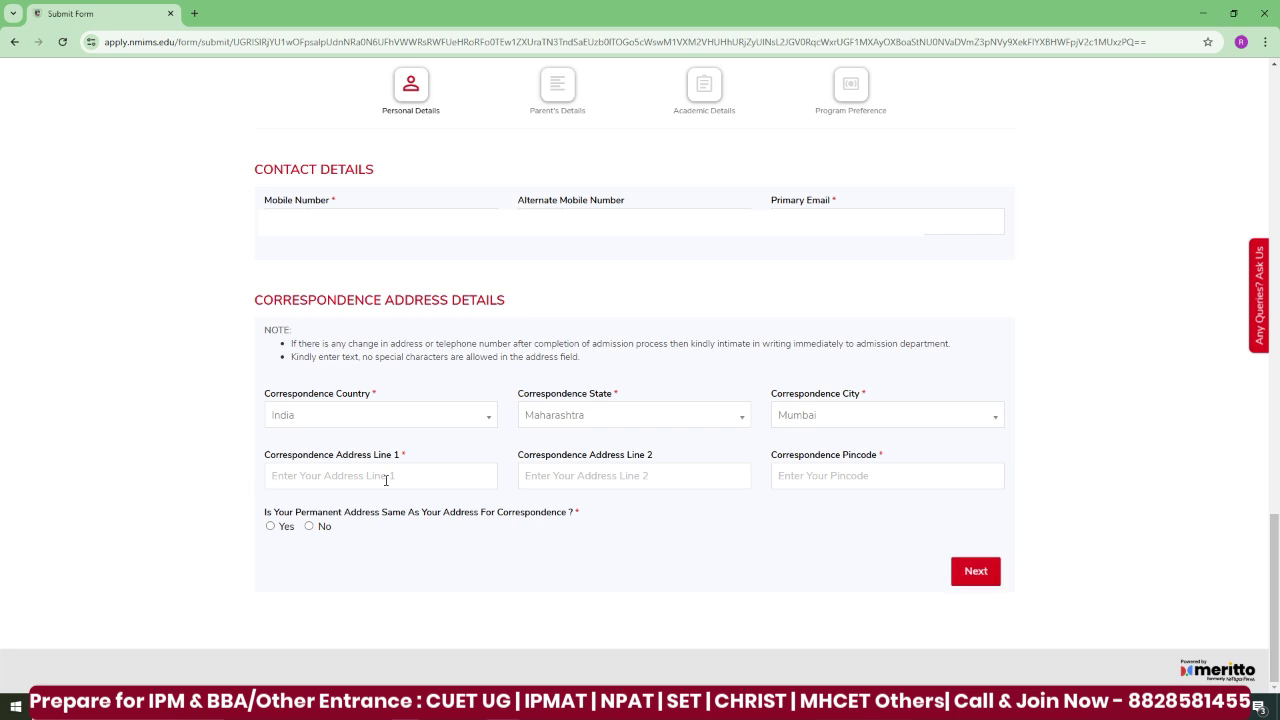
- Enter the correspondence address line and pincode, and mark the permanent address as the same
click(854, 477)
text(4010)
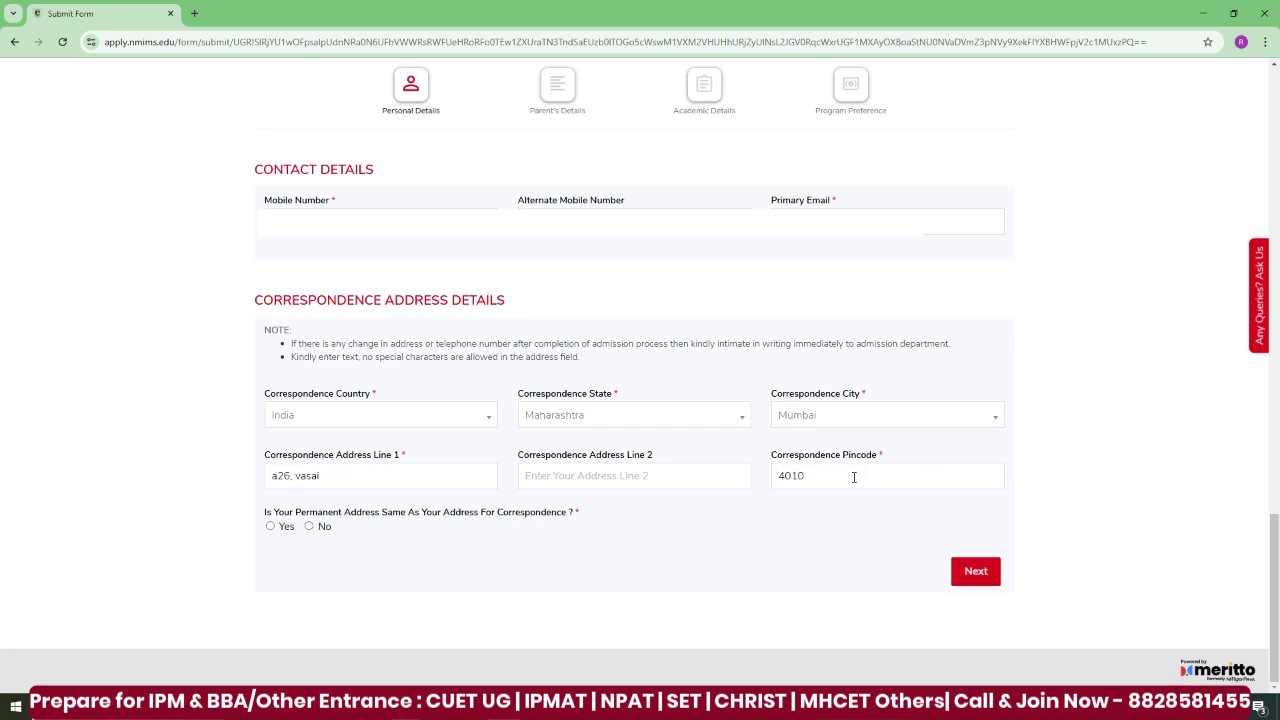
text(209)
click(271, 527)
- Move on to Parent's Details and enter the father's title Mr with his first and last name
click(978, 571)
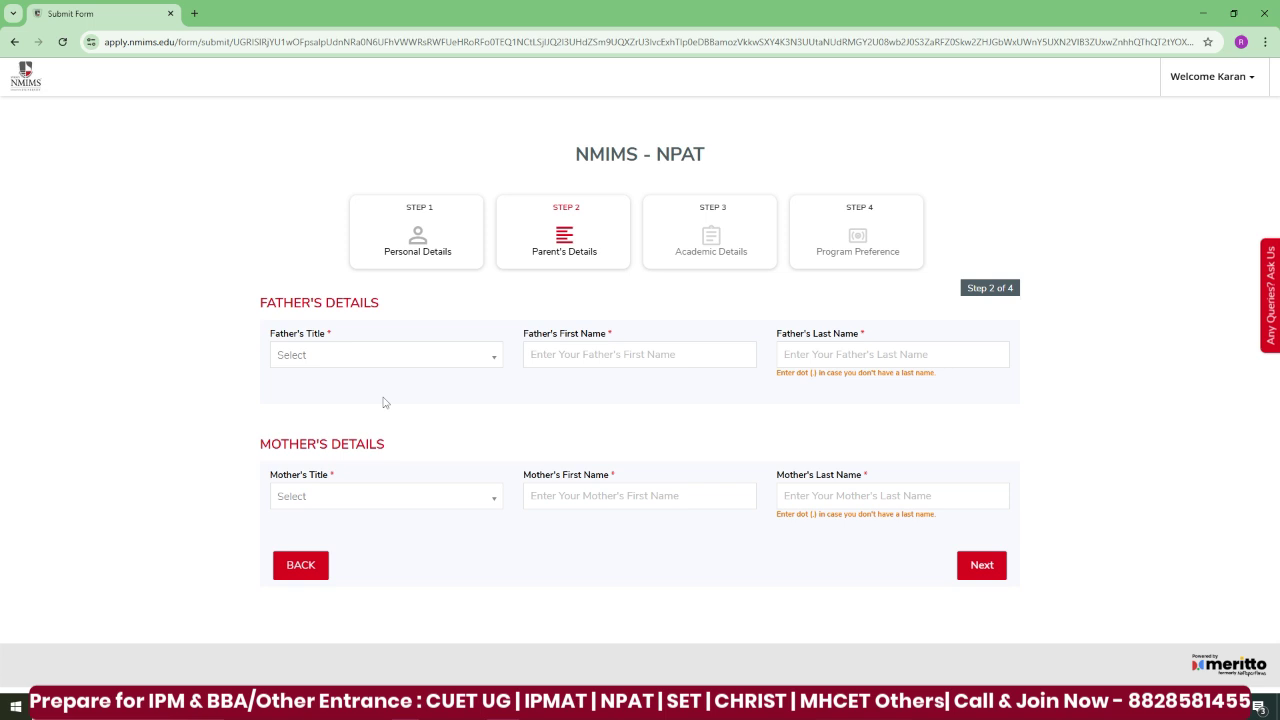
click(452, 356)
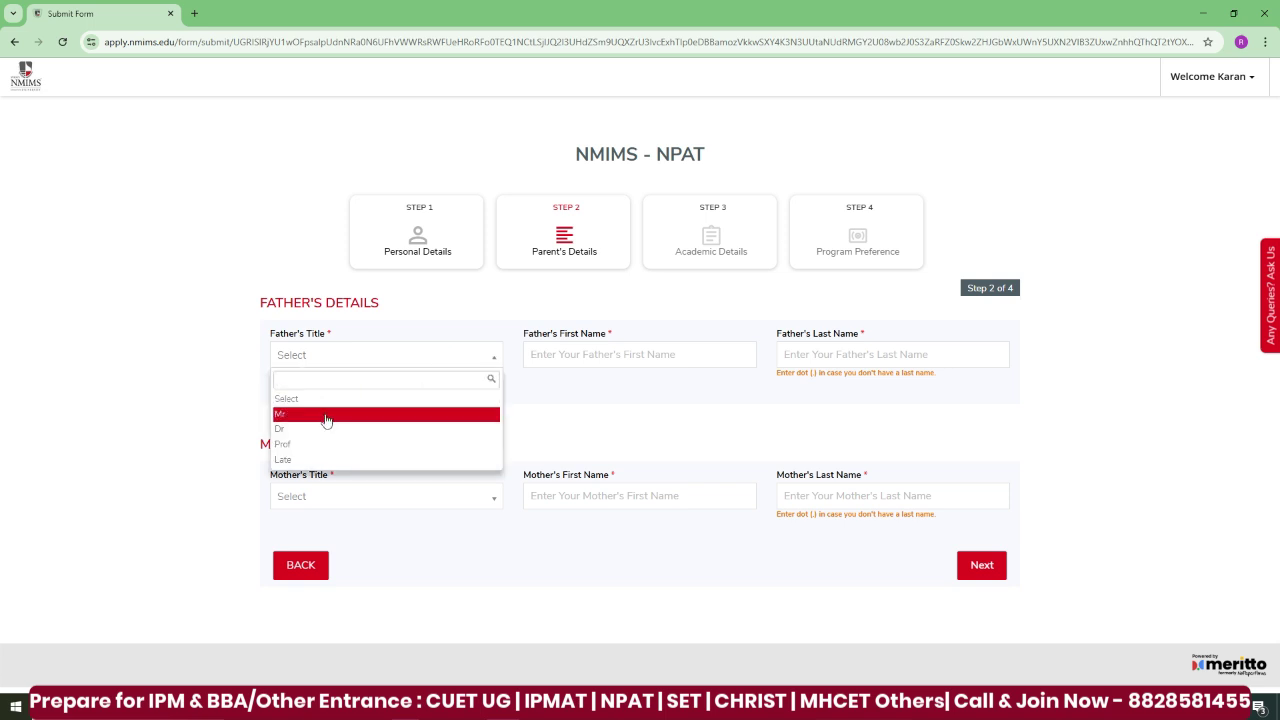
click(325, 416)
click(604, 357)
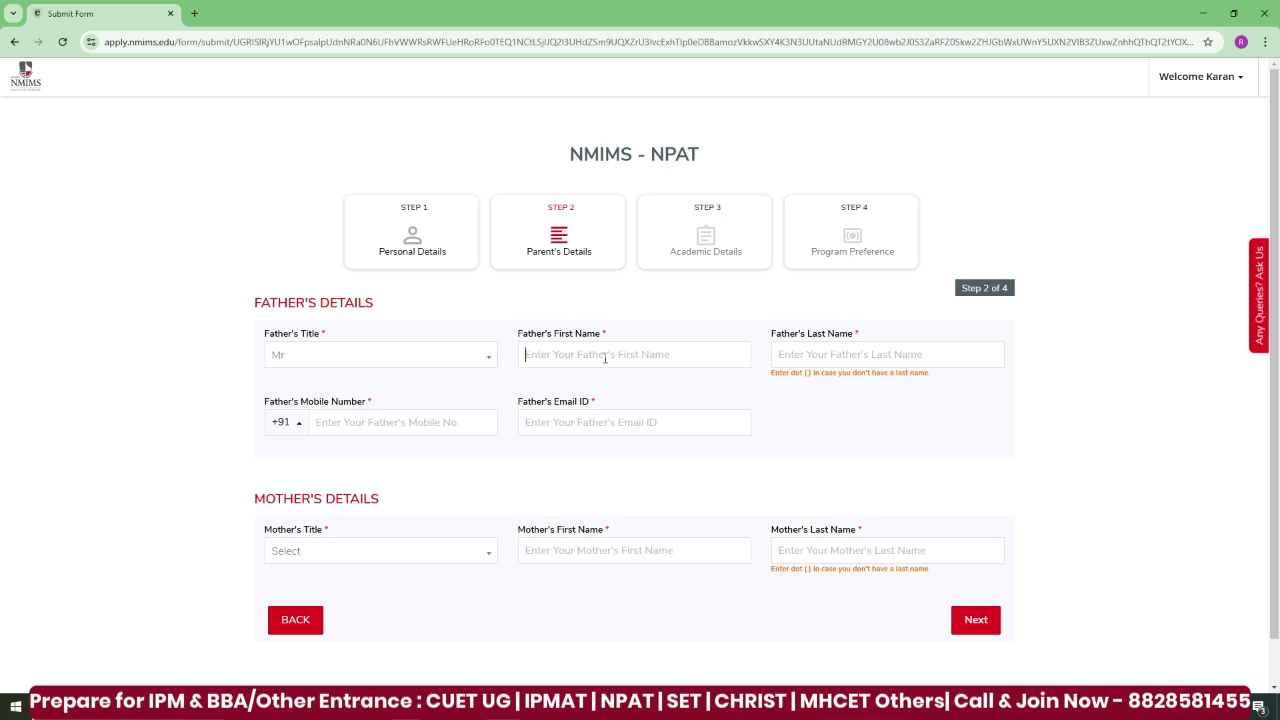
key(Tab)
- Enter the mother's title Mrs with her first and last name
click(368, 556)
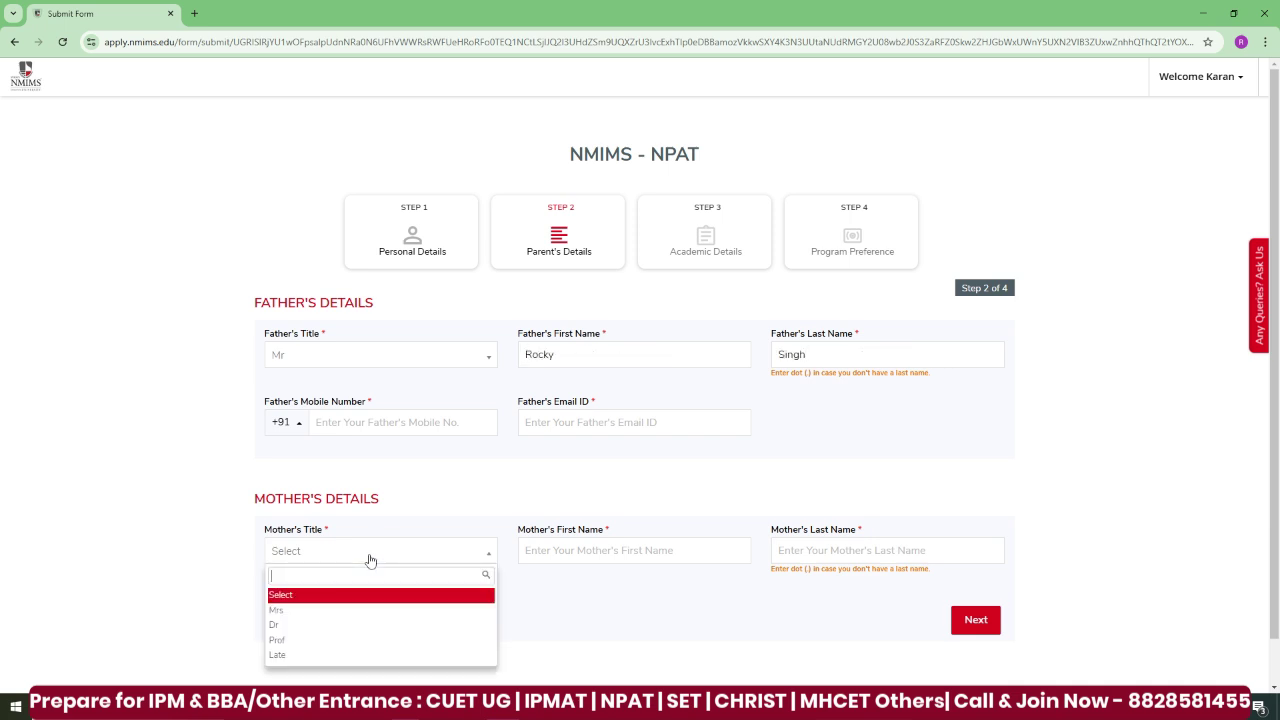
click(332, 610)
key(Tab)
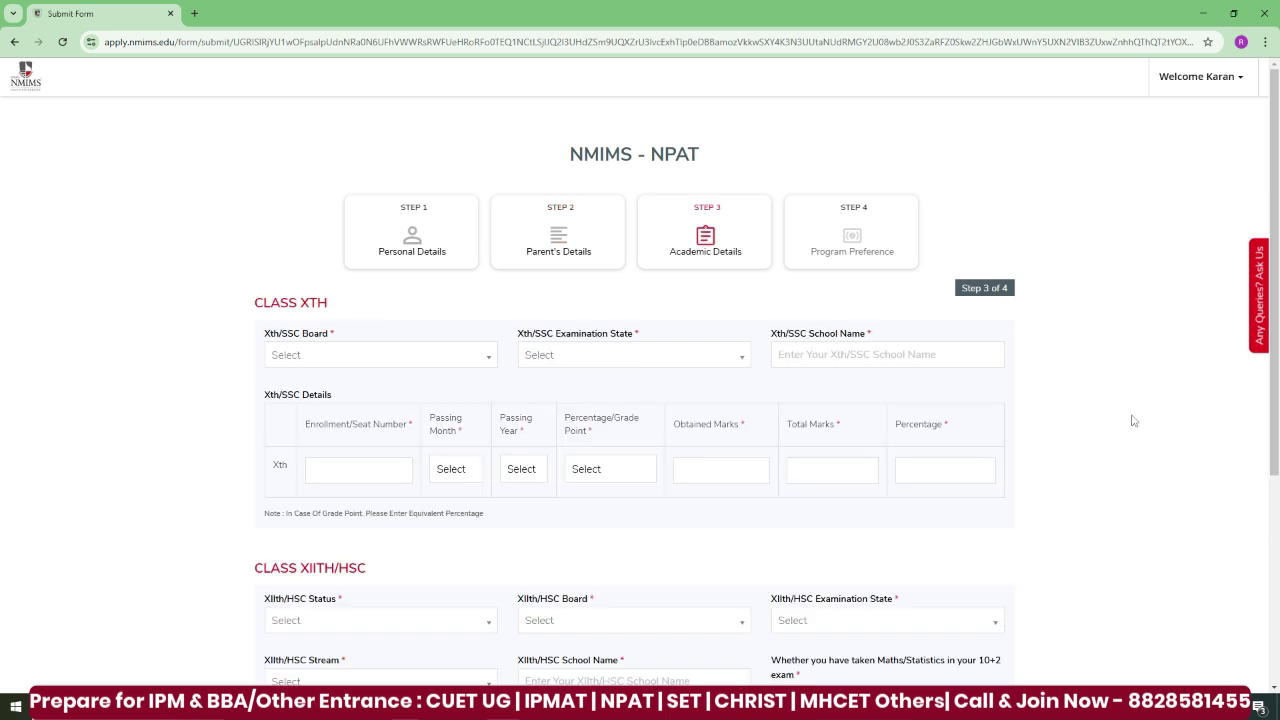
- Enter Xth board State Board, state Maharashtra, school 'St. francis' and the seat number
click(403, 364)
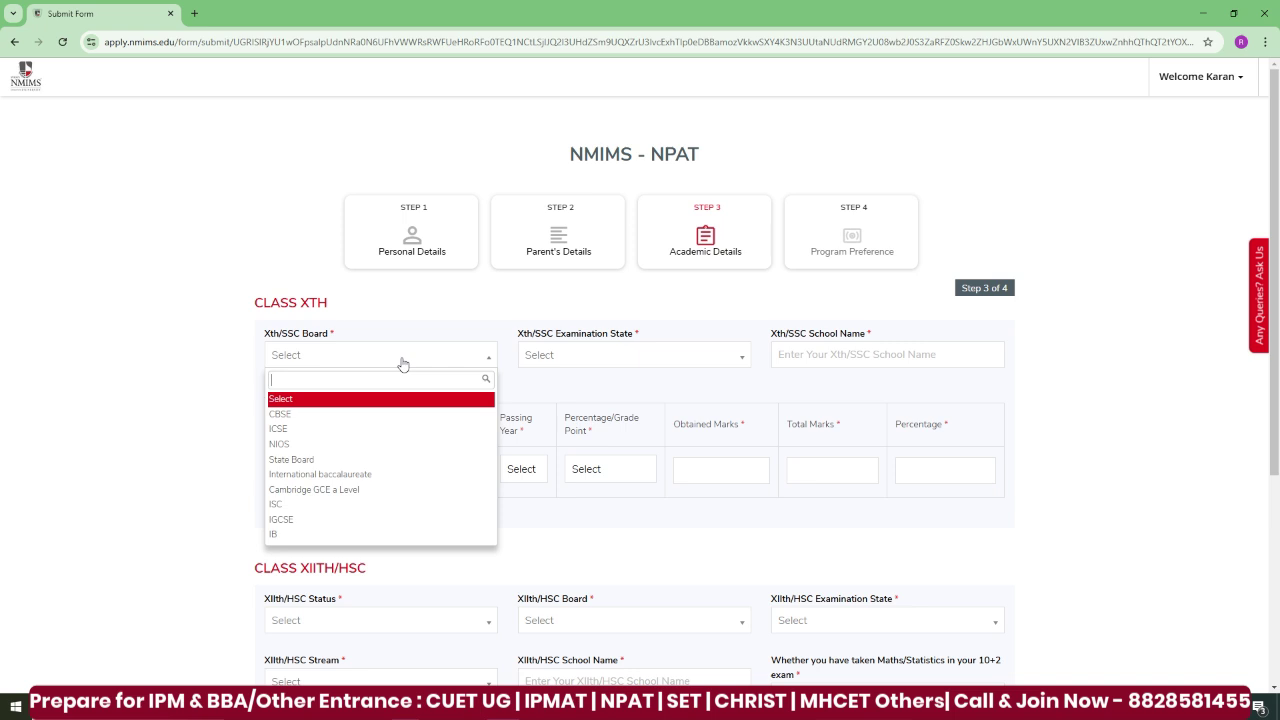
click(386, 460)
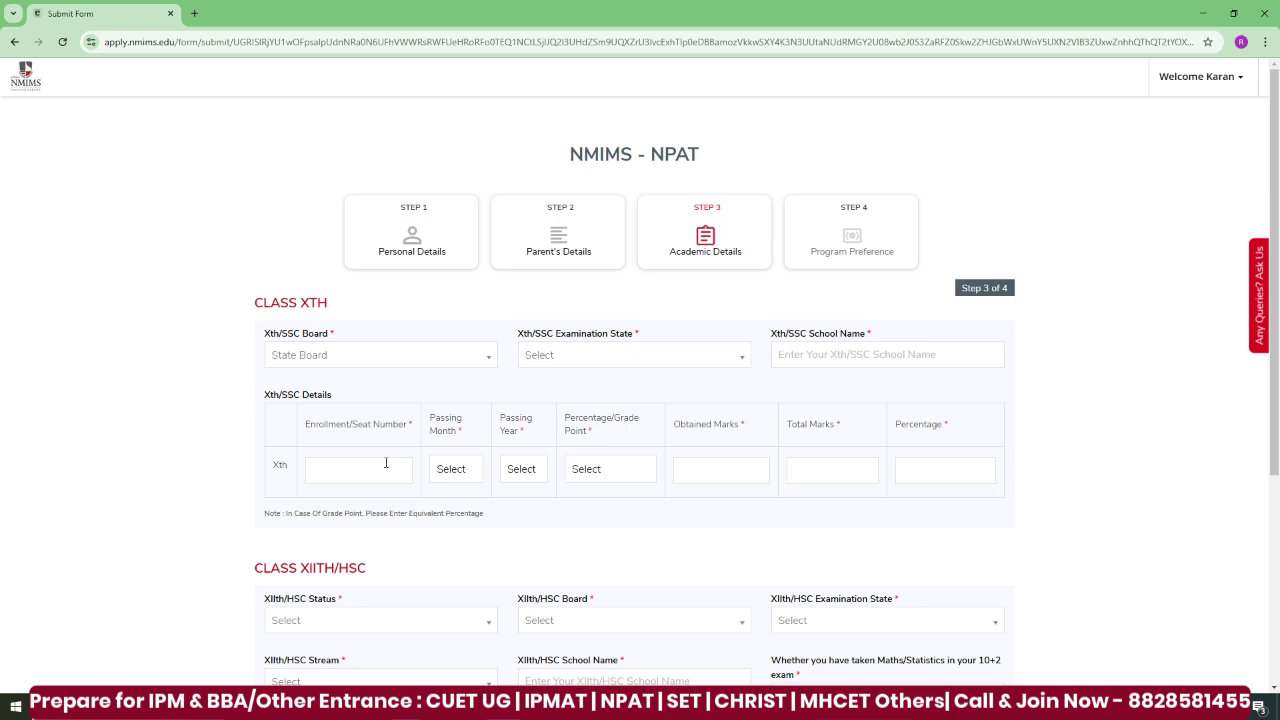
click(712, 357)
text(maha)
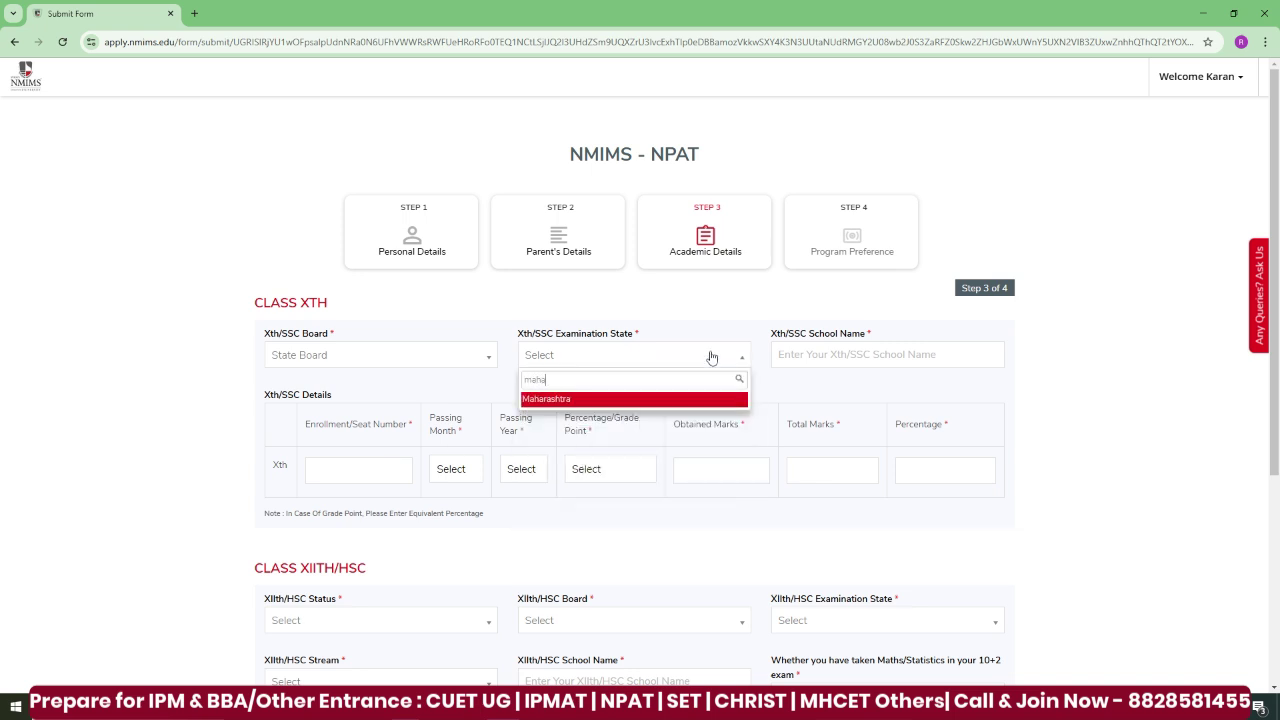
key(Return)
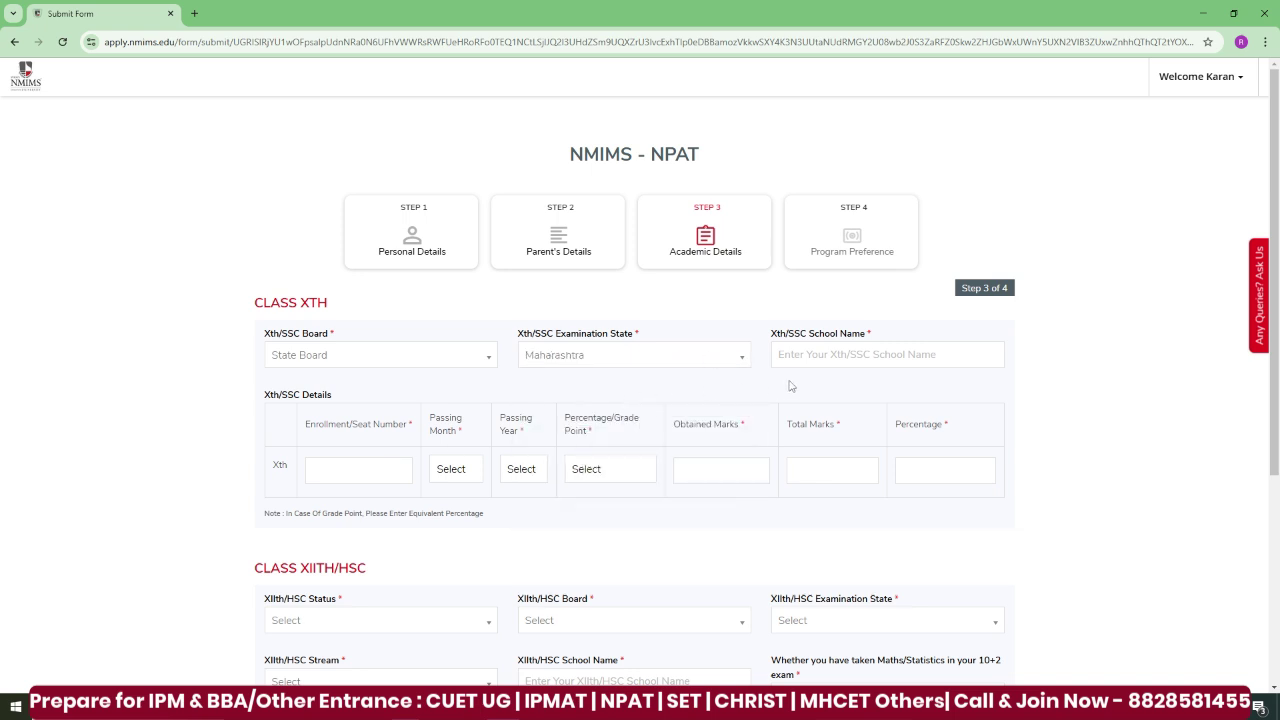
click(838, 361)
text(St. francis)
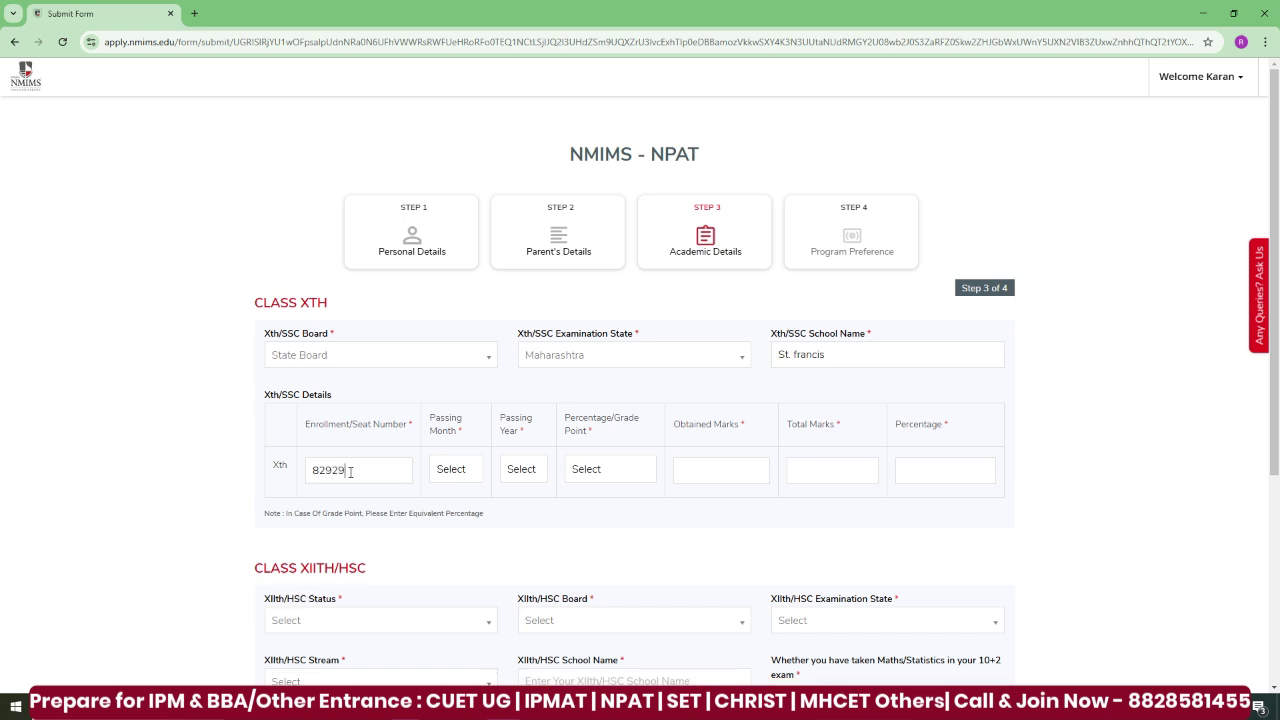
- Record the Xth result as passed Mar 2017, Percentage, 400 out of 600 marks
click(460, 476)
key(m)
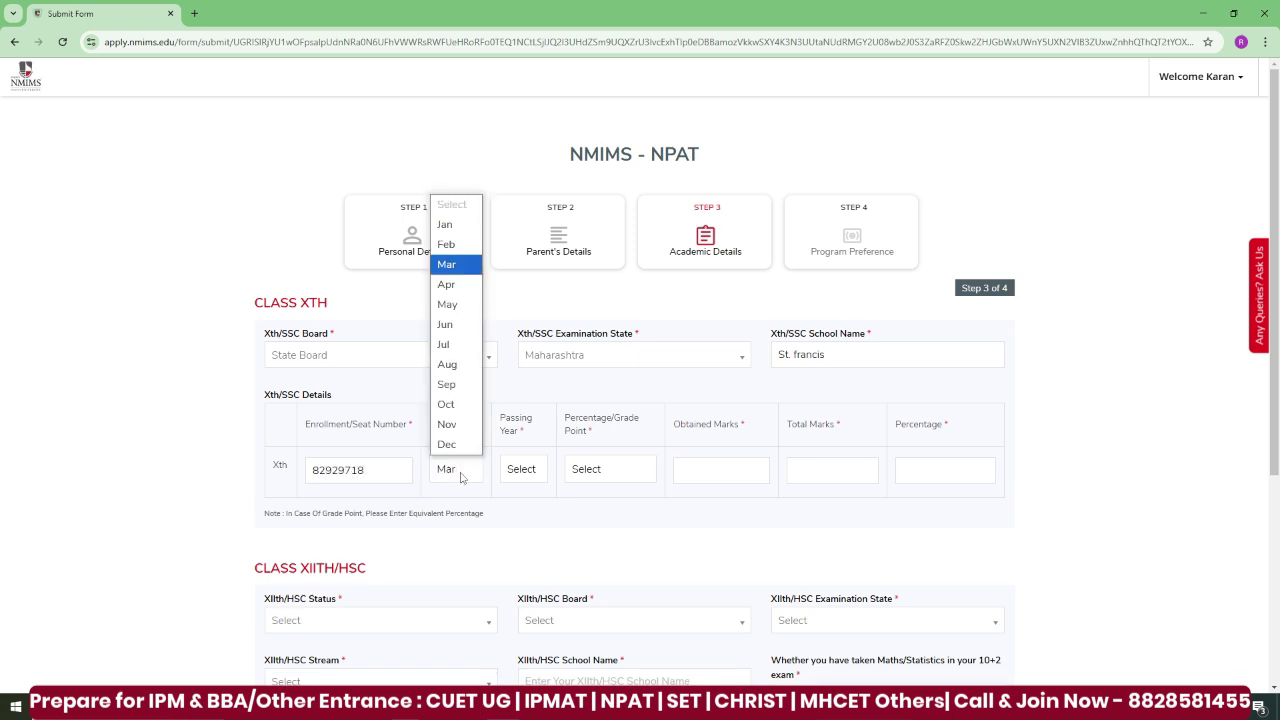
click(446, 264)
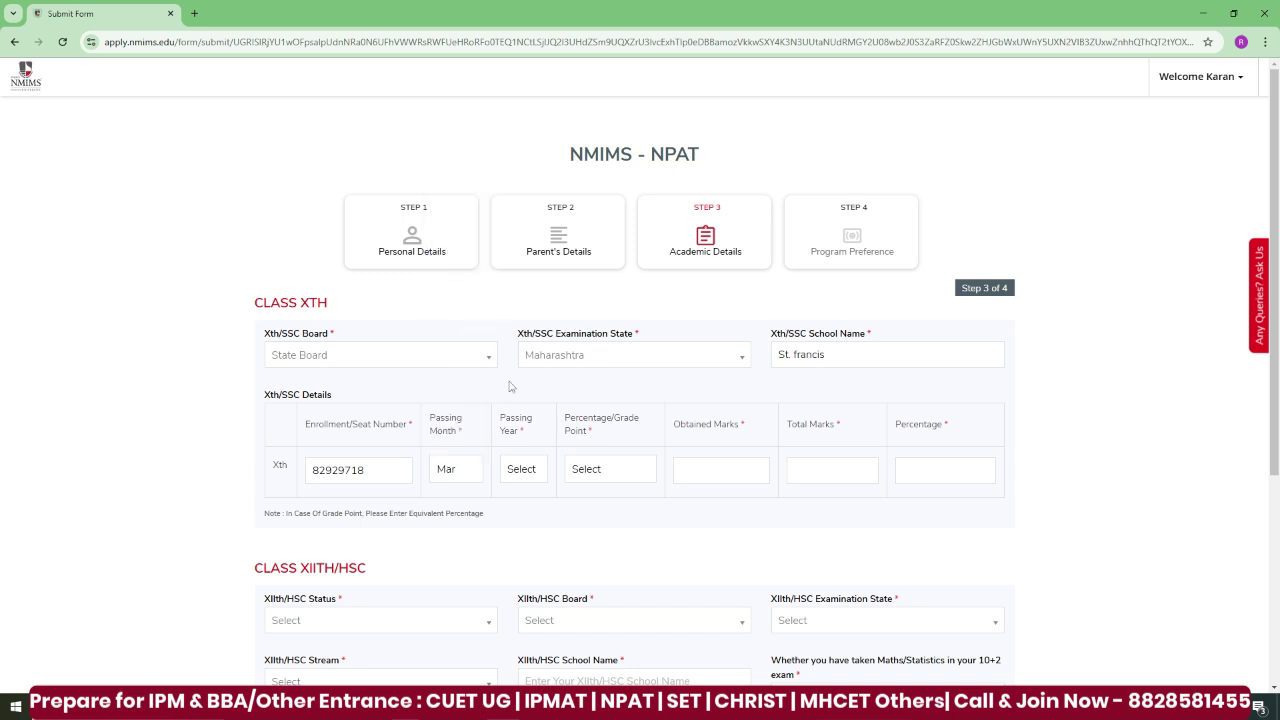
click(520, 473)
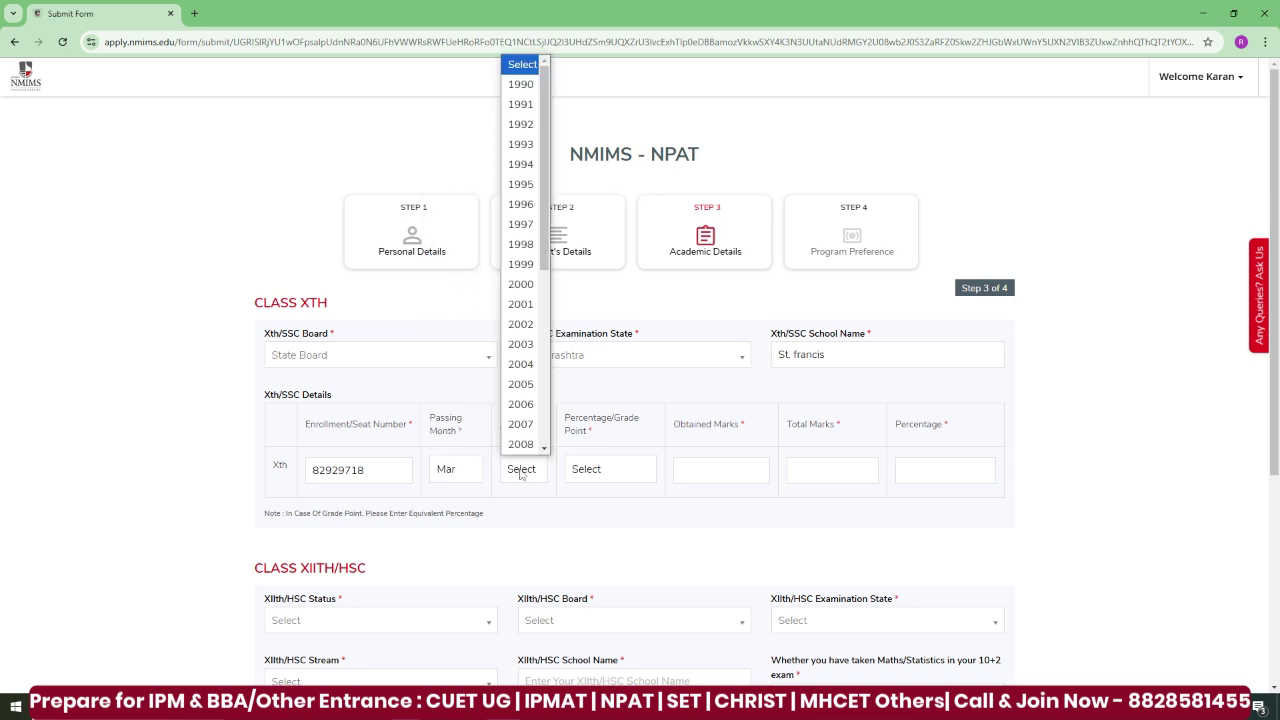
scroll(520, 284, down, 3)
click(520, 284)
click(612, 474)
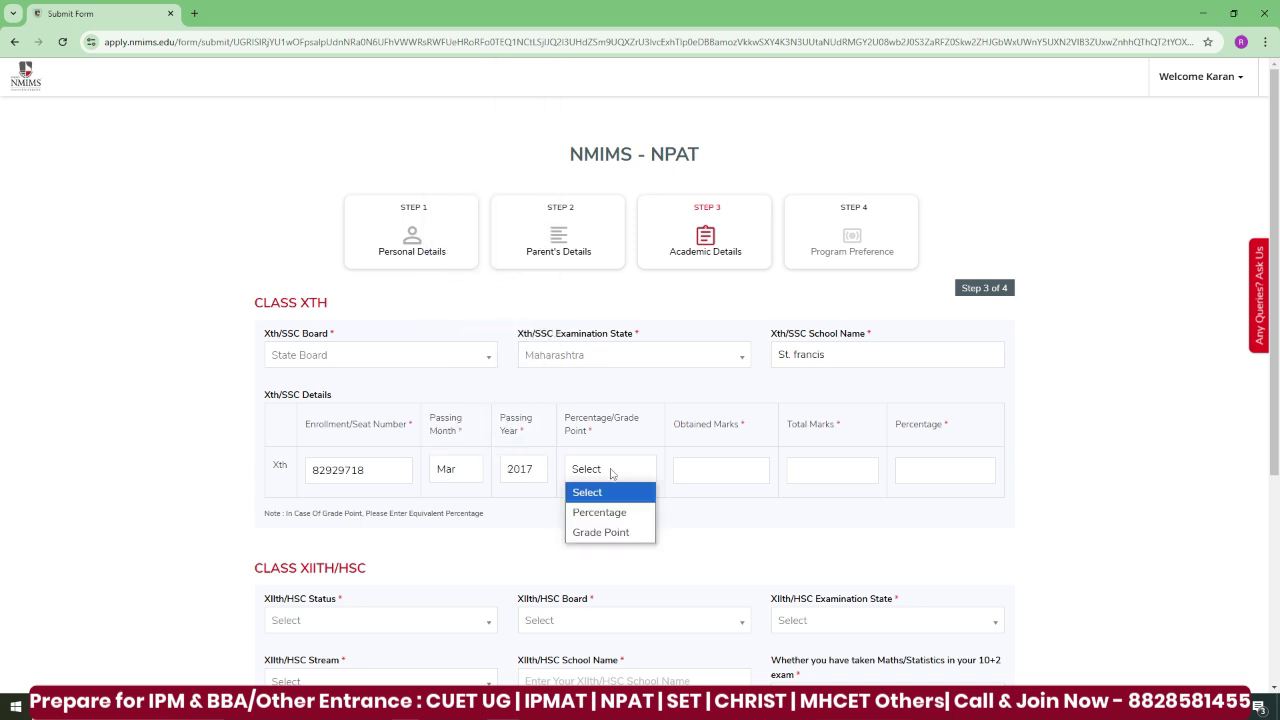
click(621, 514)
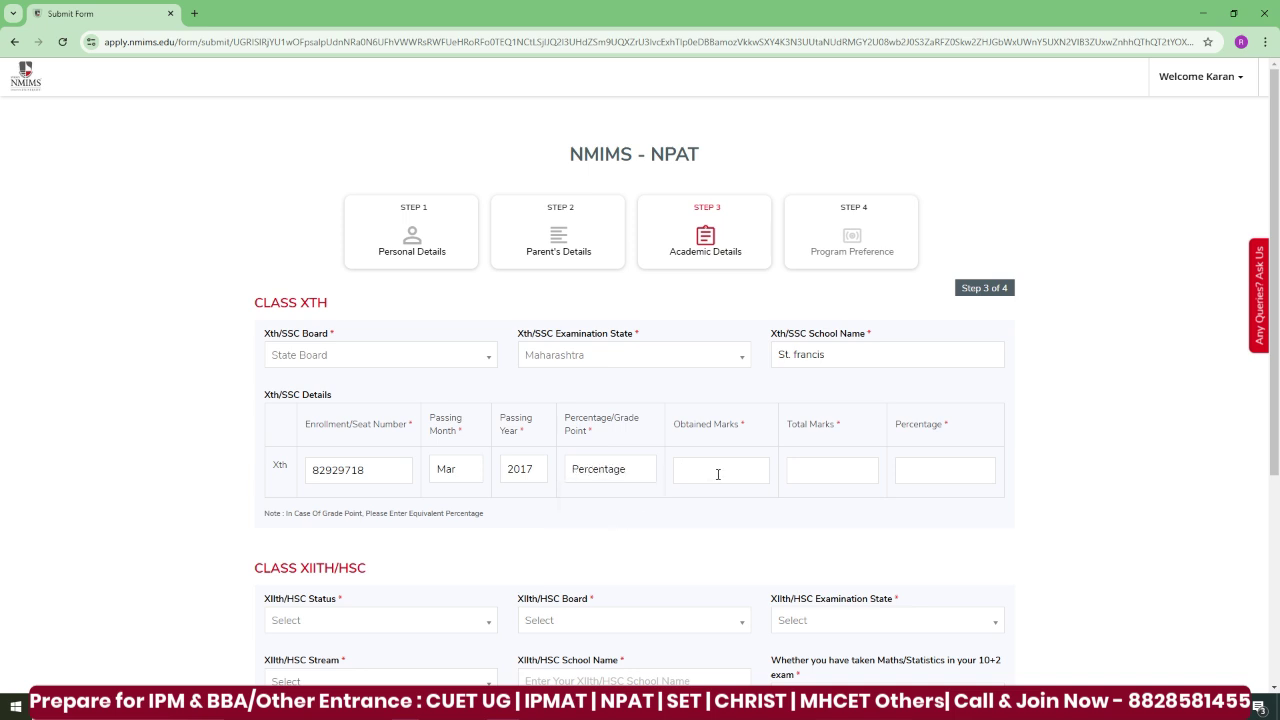
text(400)
click(812, 477)
text(600)
scroll(1276, 497, down, 2)
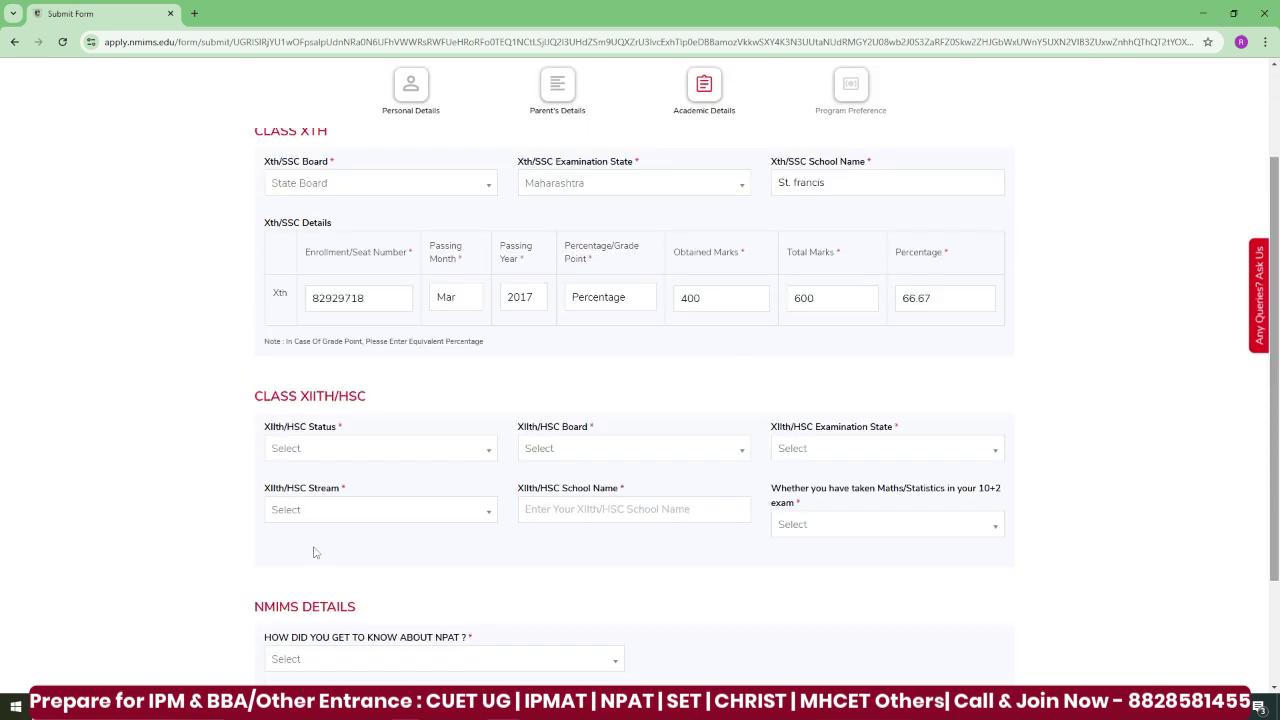
click(357, 449)
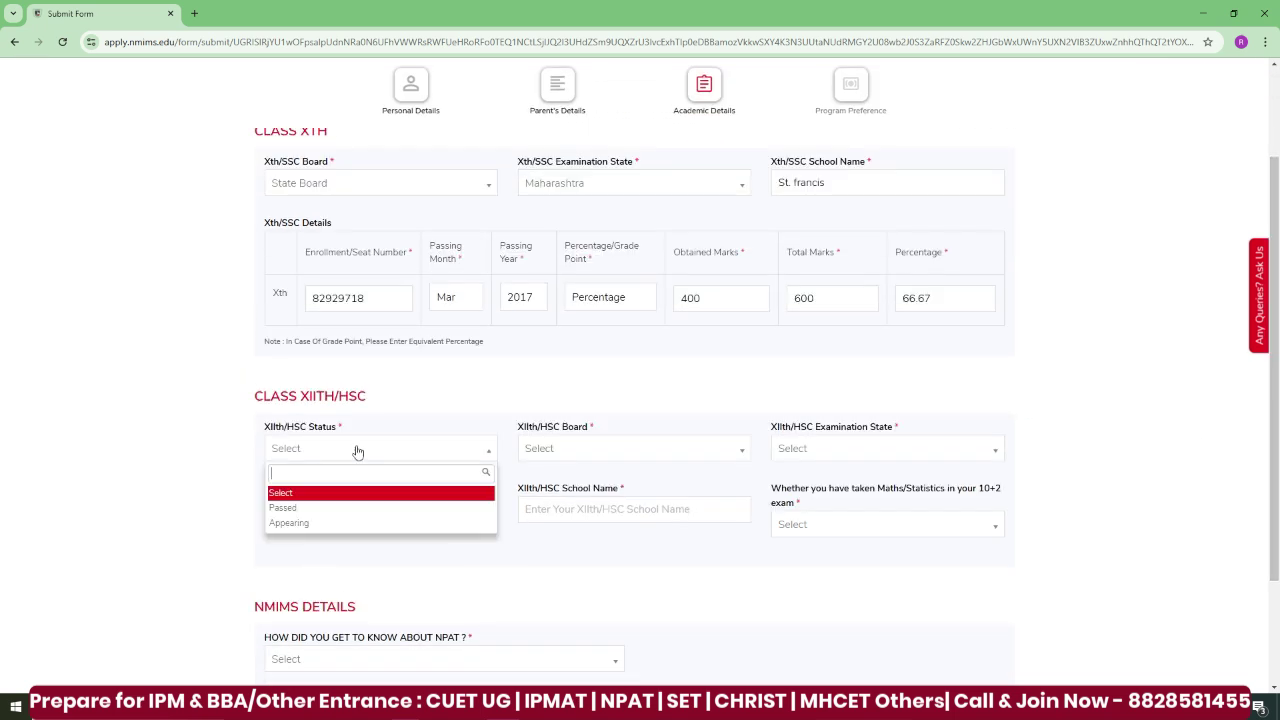
- Mark XIIth as Passed: State Board, Maharashtra, Commerce stream, school 'St. francis', Maths/Statistics Yes
click(347, 510)
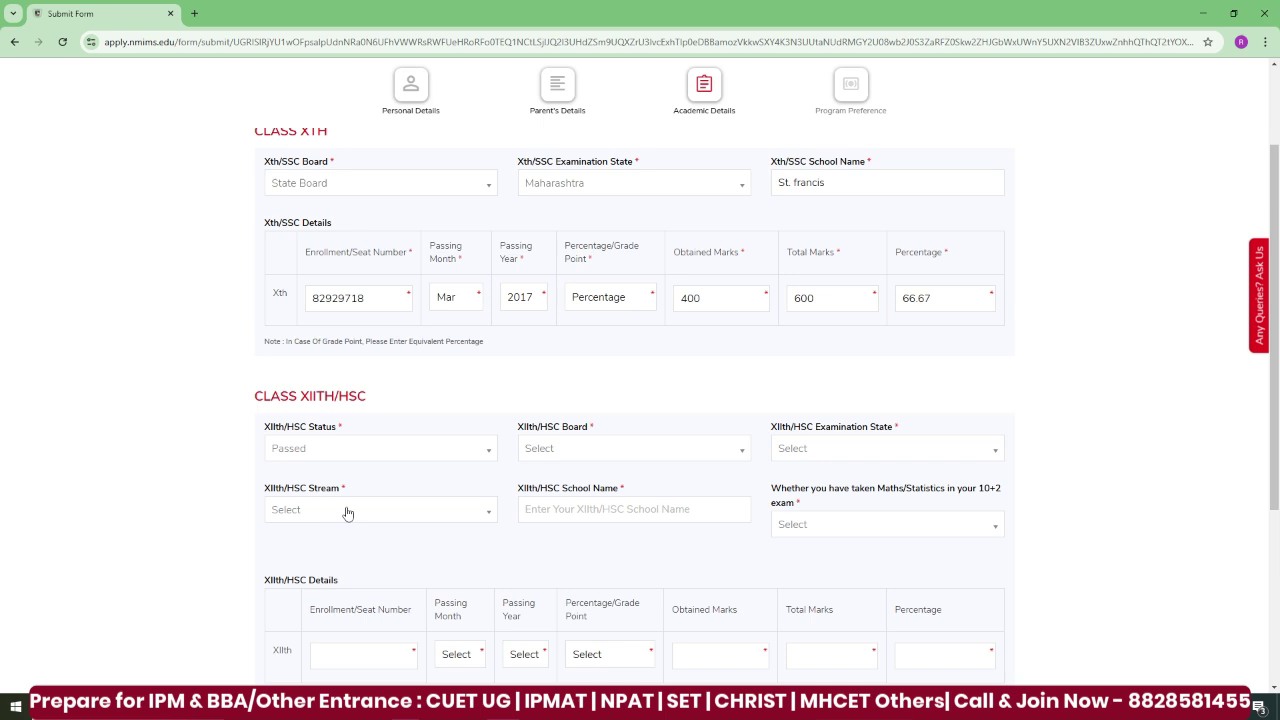
click(620, 452)
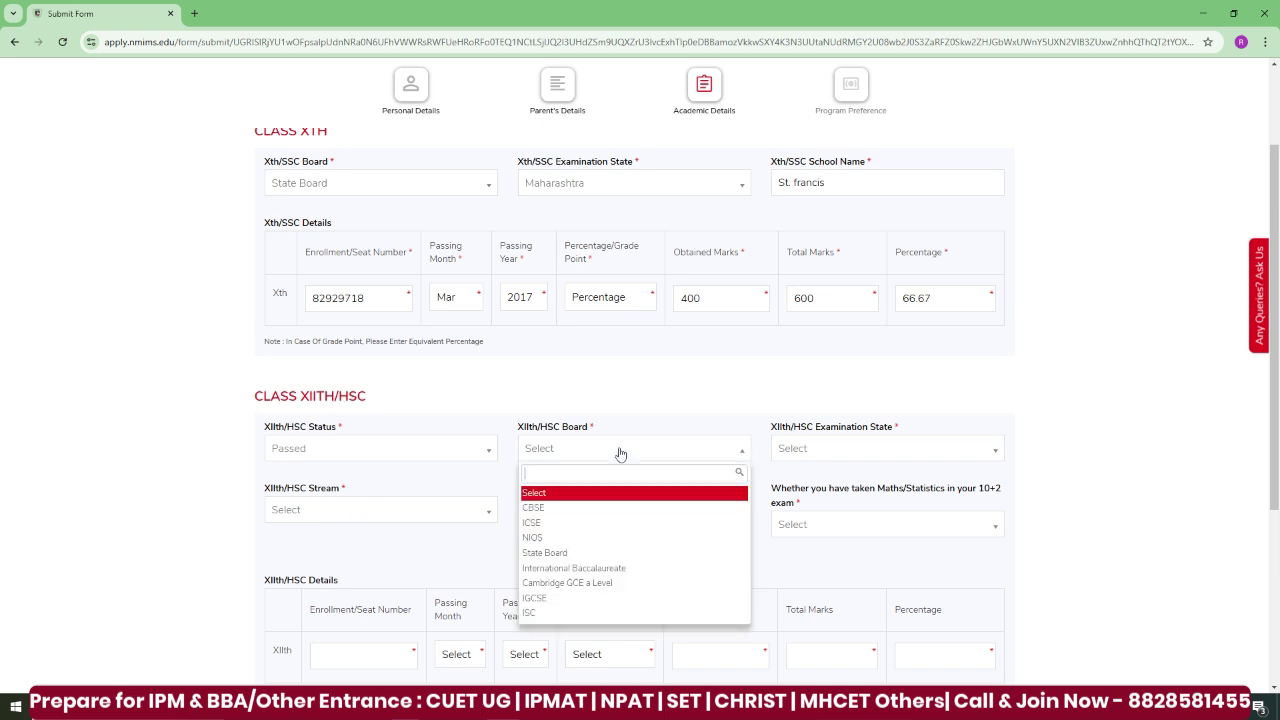
click(620, 552)
click(845, 455)
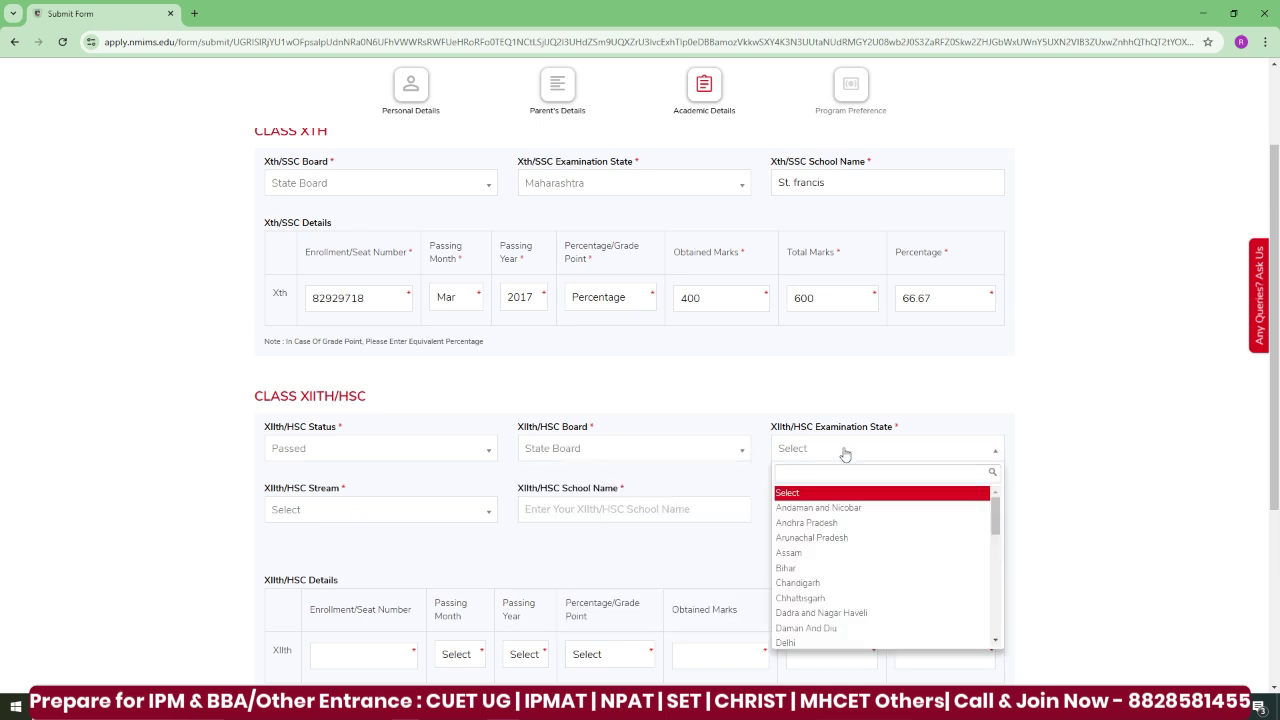
text(maha)
key(Return)
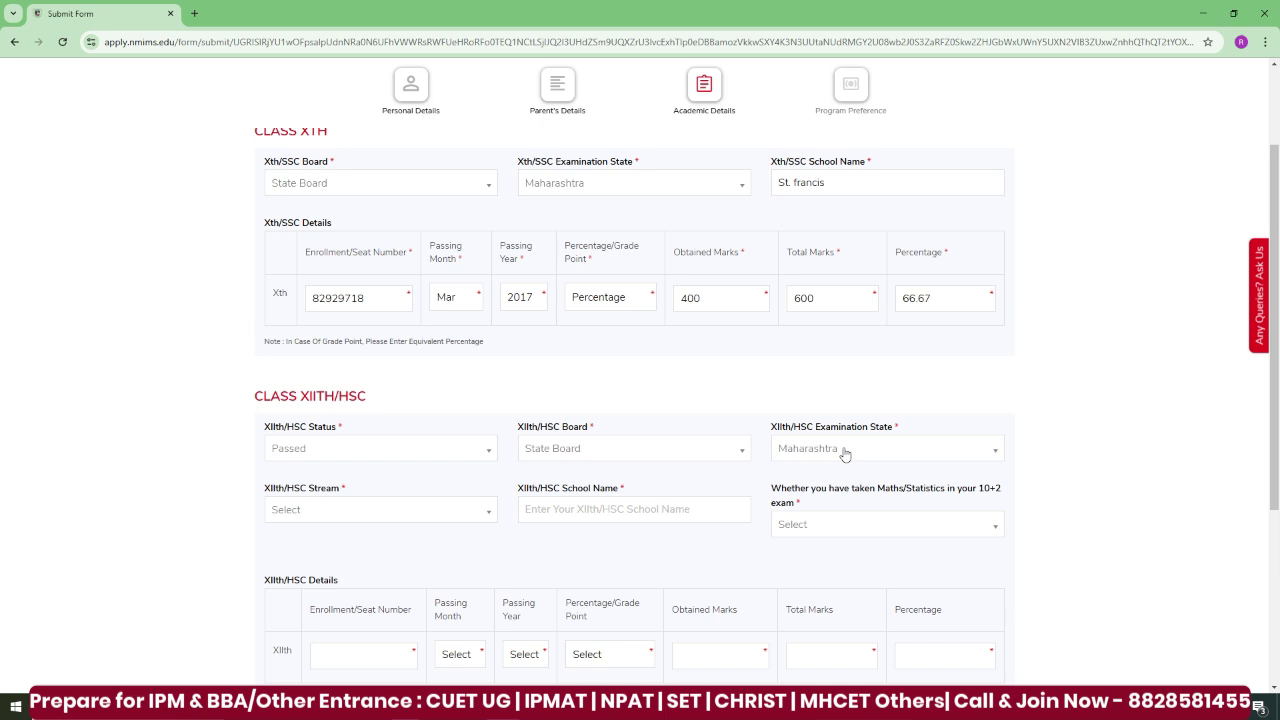
click(404, 518)
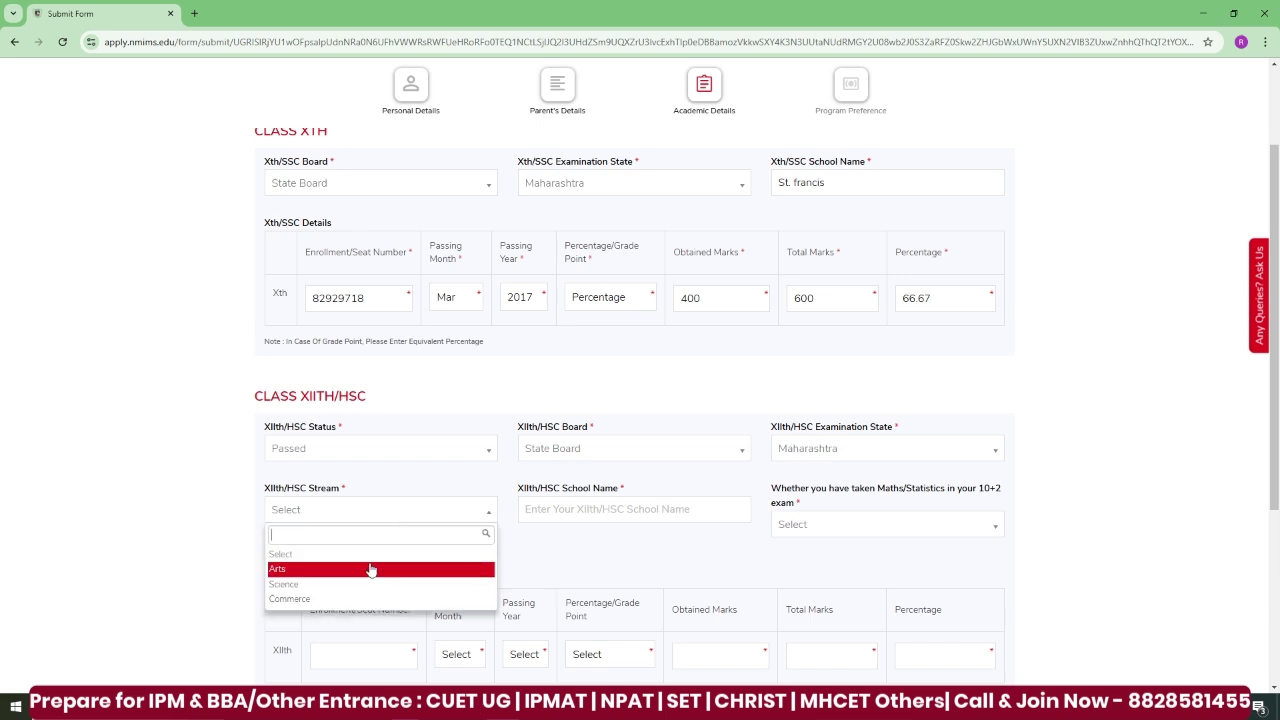
click(356, 599)
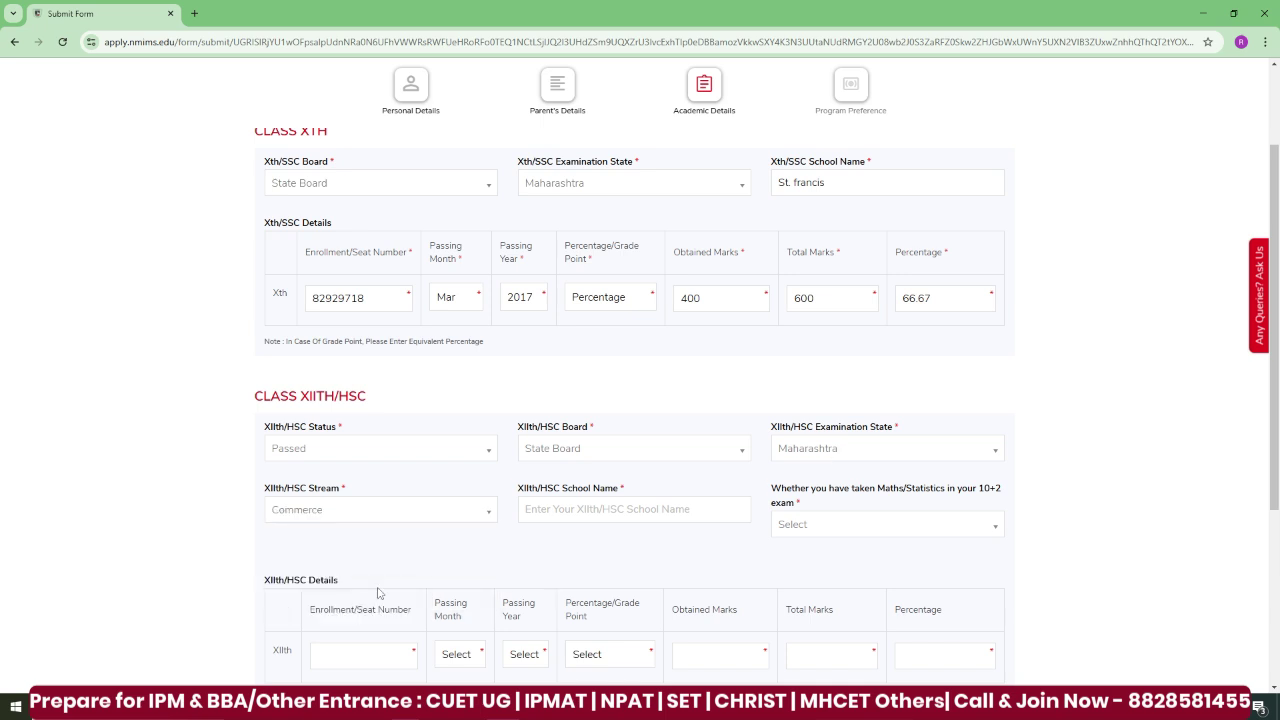
text(St. francis)
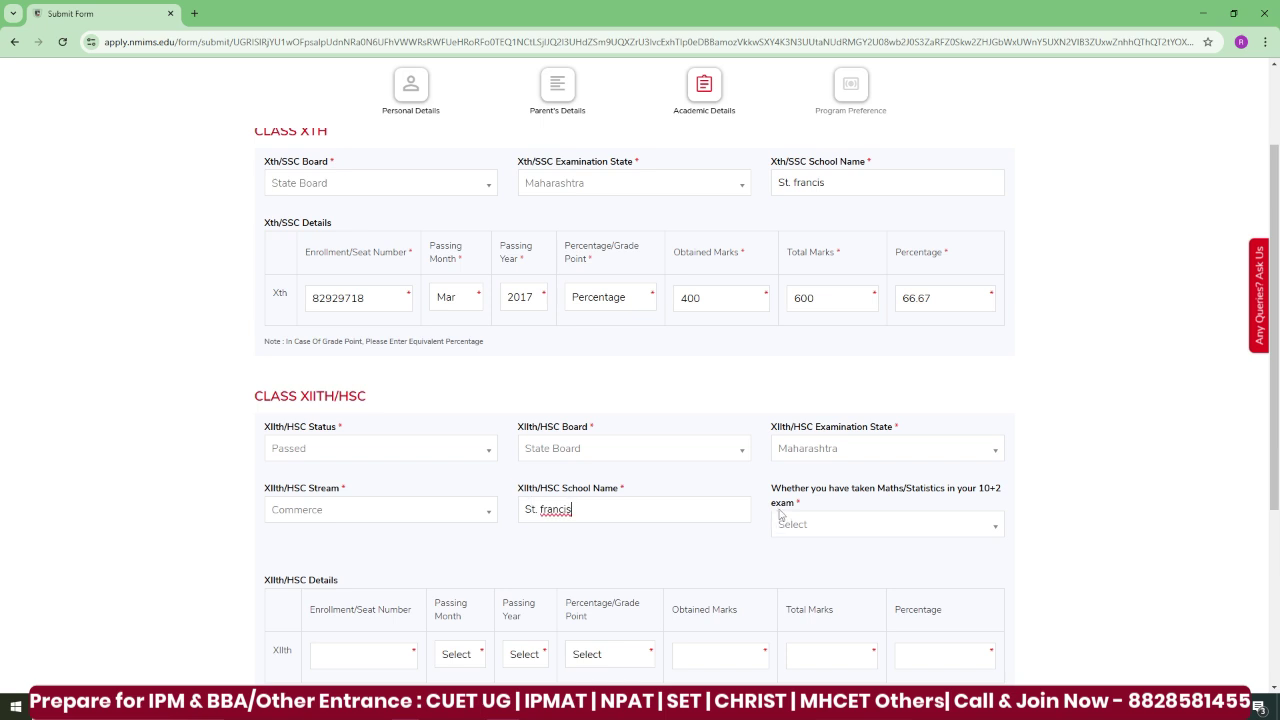
click(806, 533)
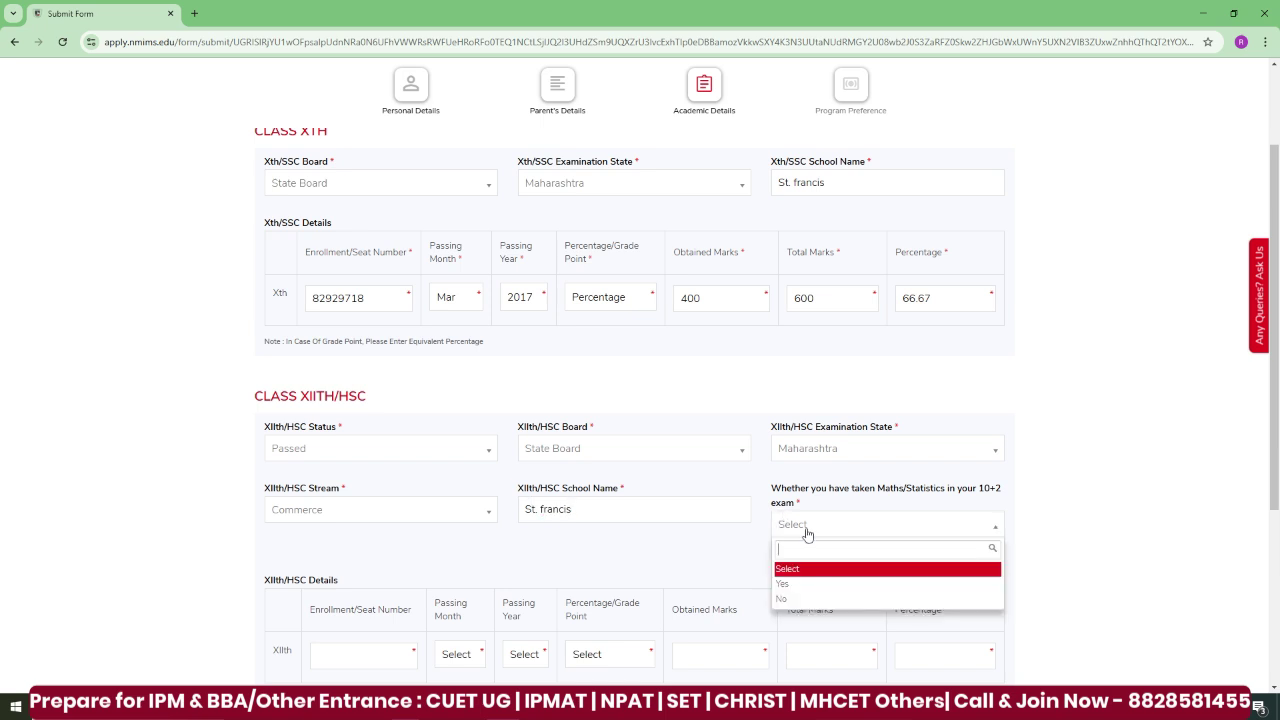
click(800, 583)
- Enter the XIIth seat number, passing month Mar, Percentage scoring and 450 out of 600 marks
scroll(1277, 450, down, 2)
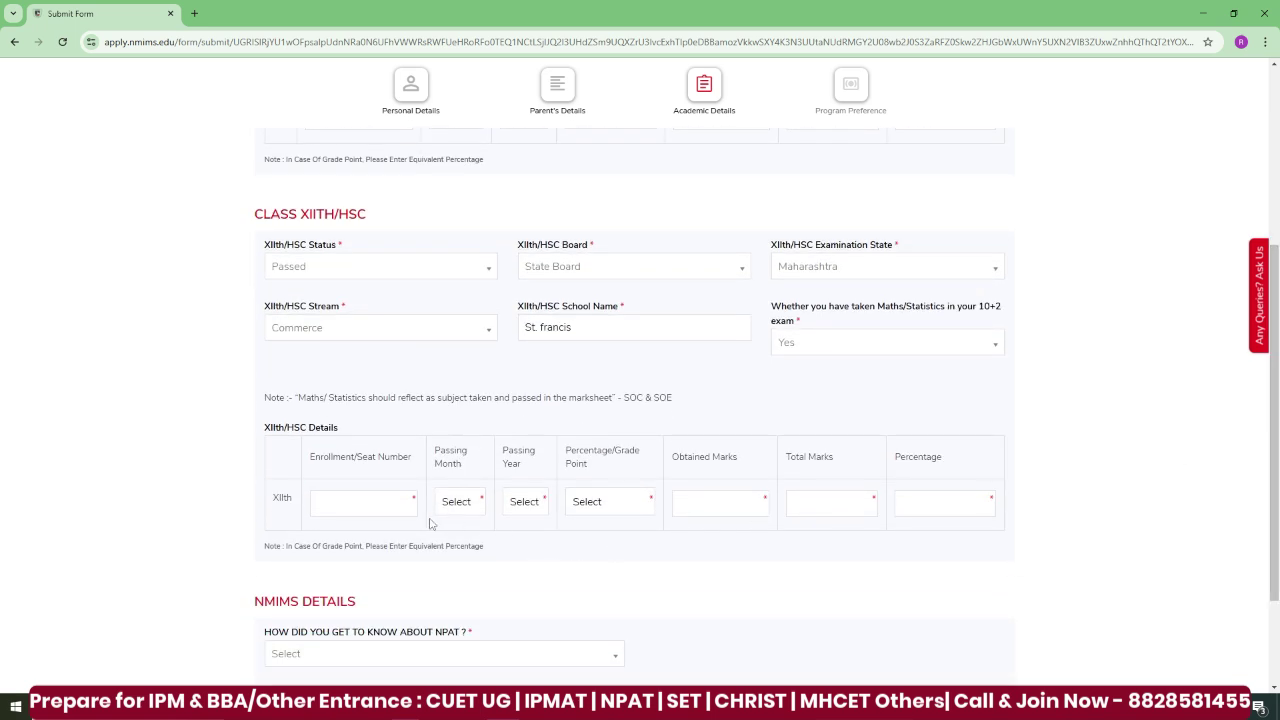
click(400, 501)
click(466, 514)
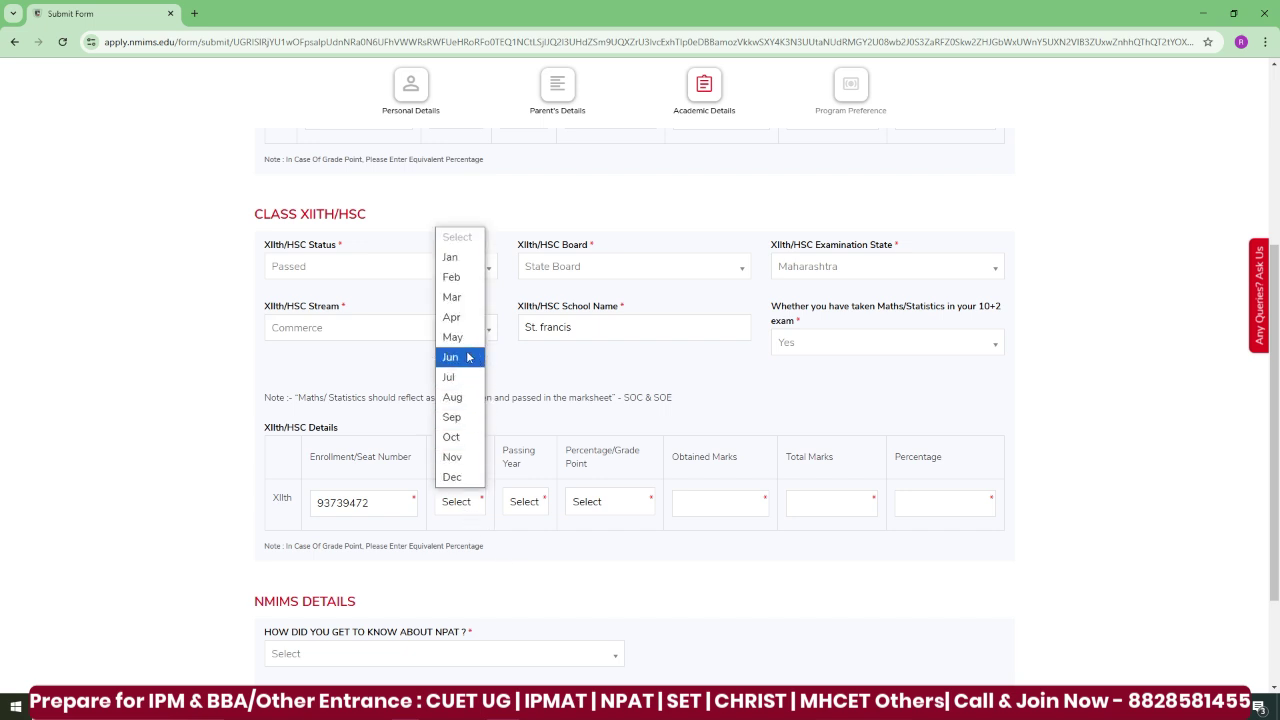
click(456, 302)
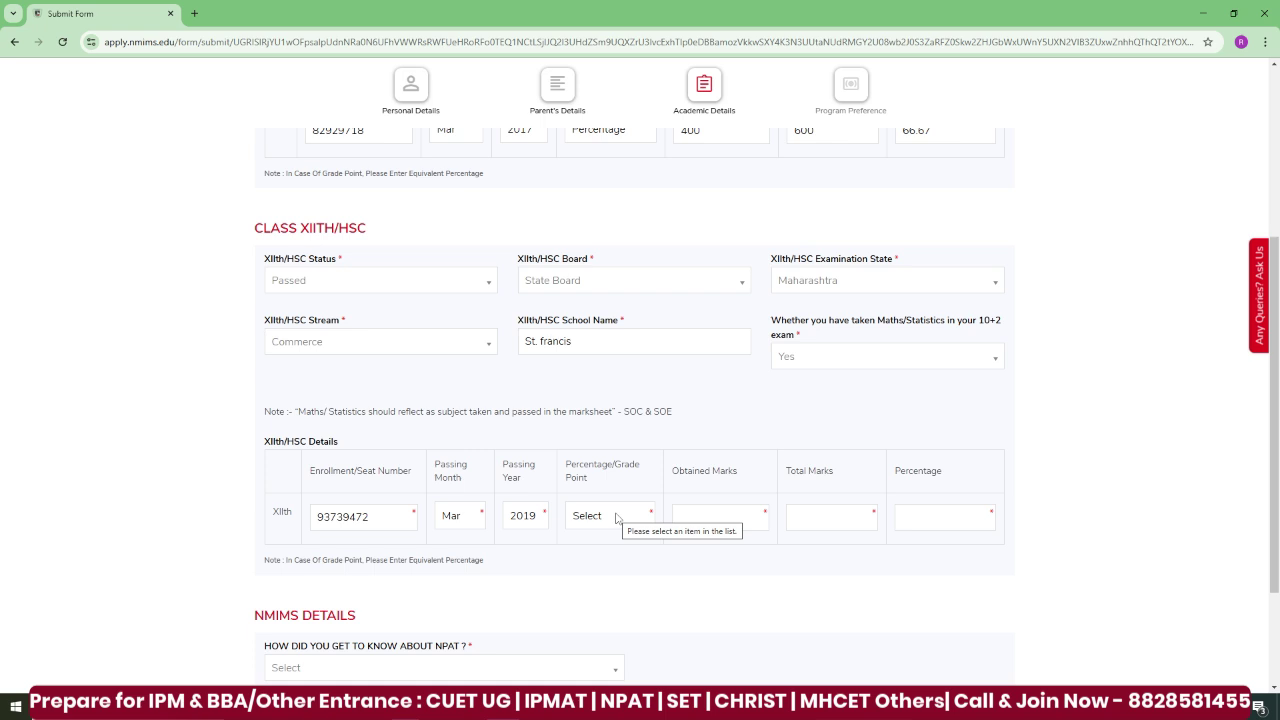
click(616, 517)
click(614, 559)
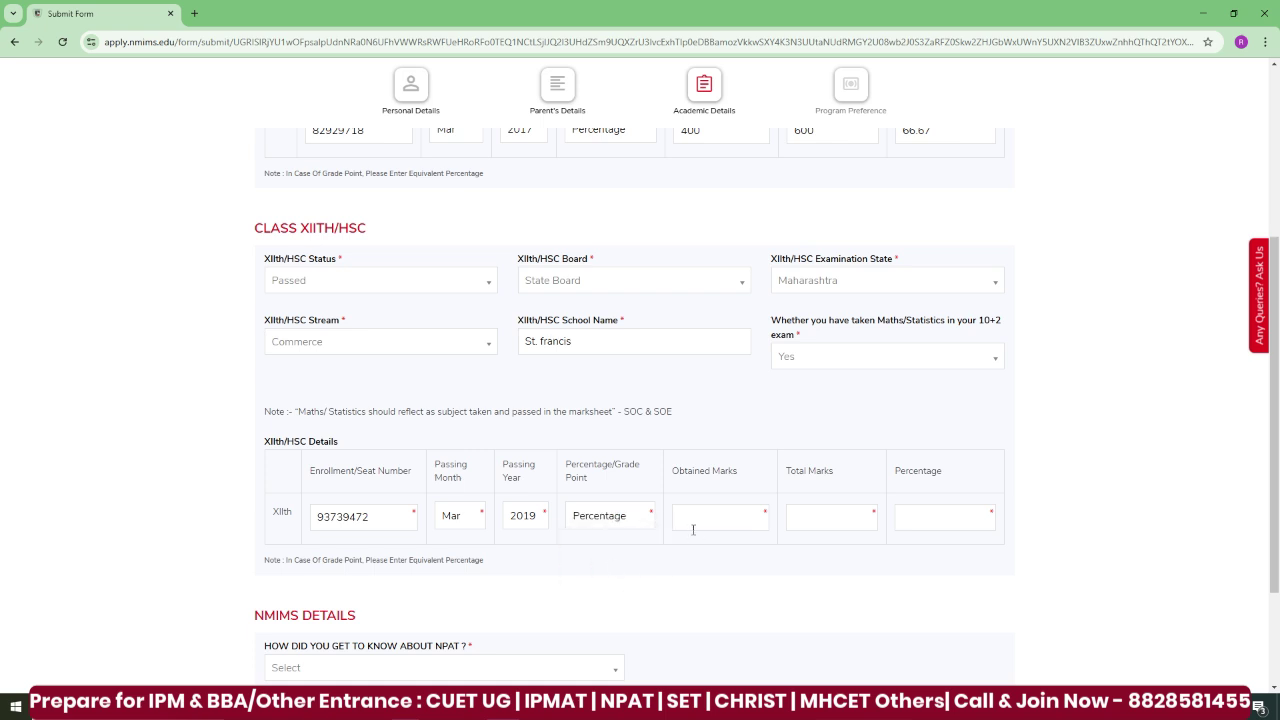
click(705, 521)
text(450)
click(810, 511)
text(600)
scroll(1276, 545, down, 2)
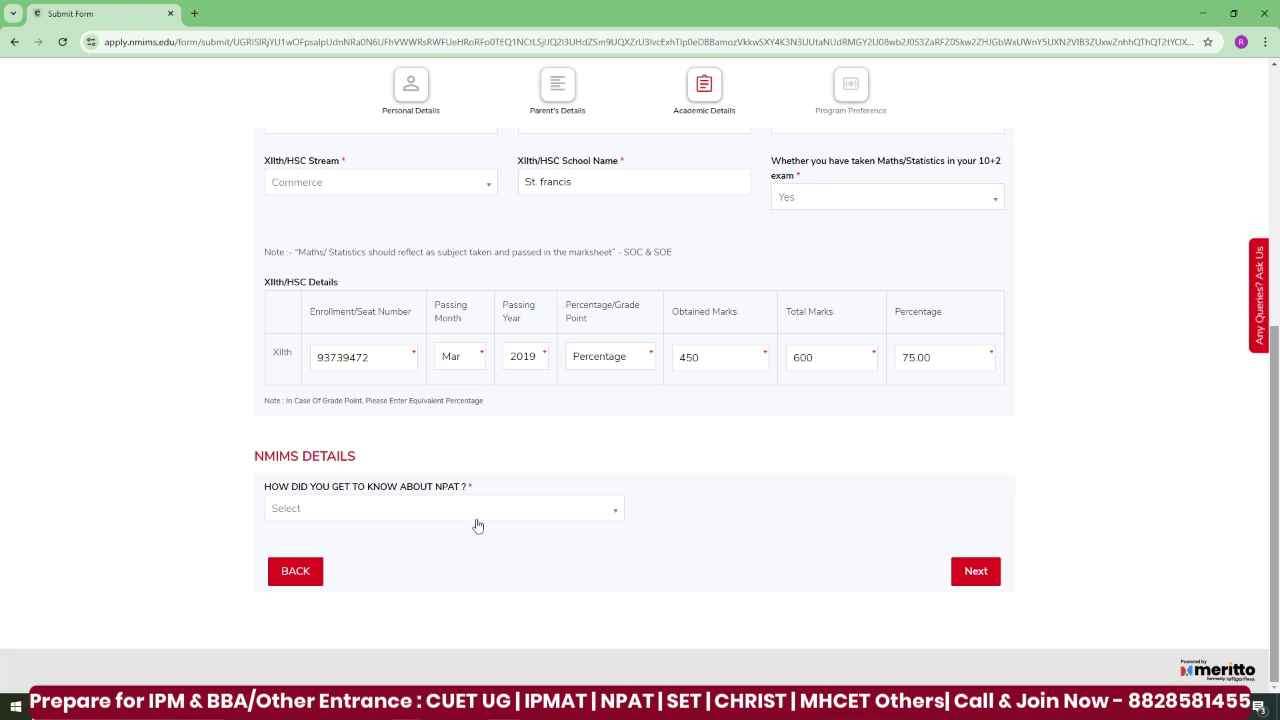
- Answer Facebook as the NPAT source and continue to Step 4, Program Preference
click(508, 515)
drag(612, 600, 613, 613)
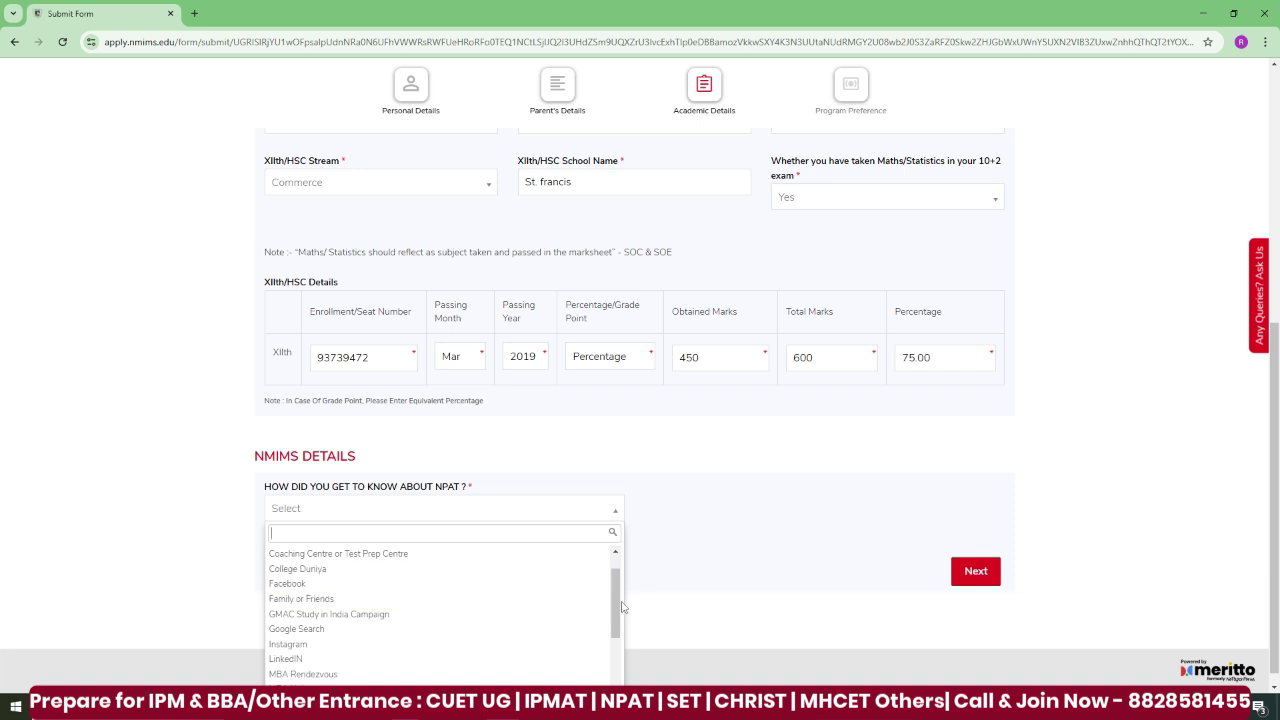
mouse_move(612, 605)
mouse_down()
mouse_move(613, 647)
mouse_move(613, 598)
mouse_up()
click(437, 594)
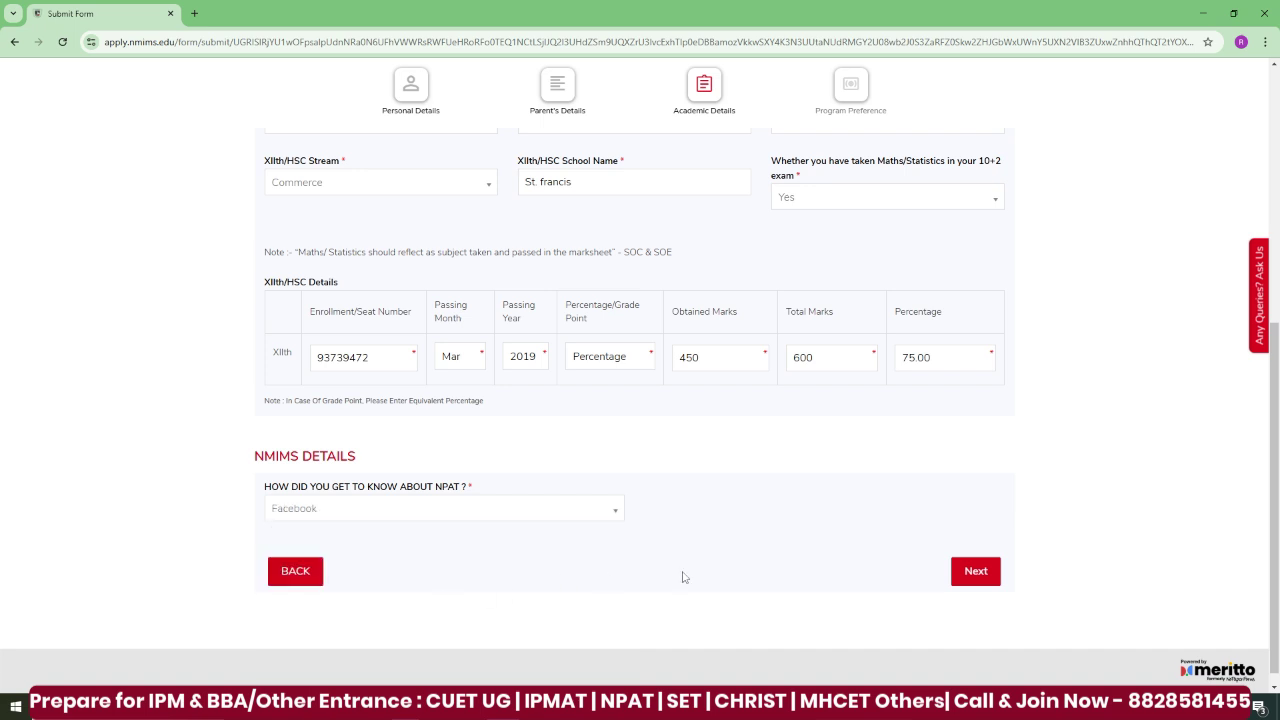
click(976, 572)
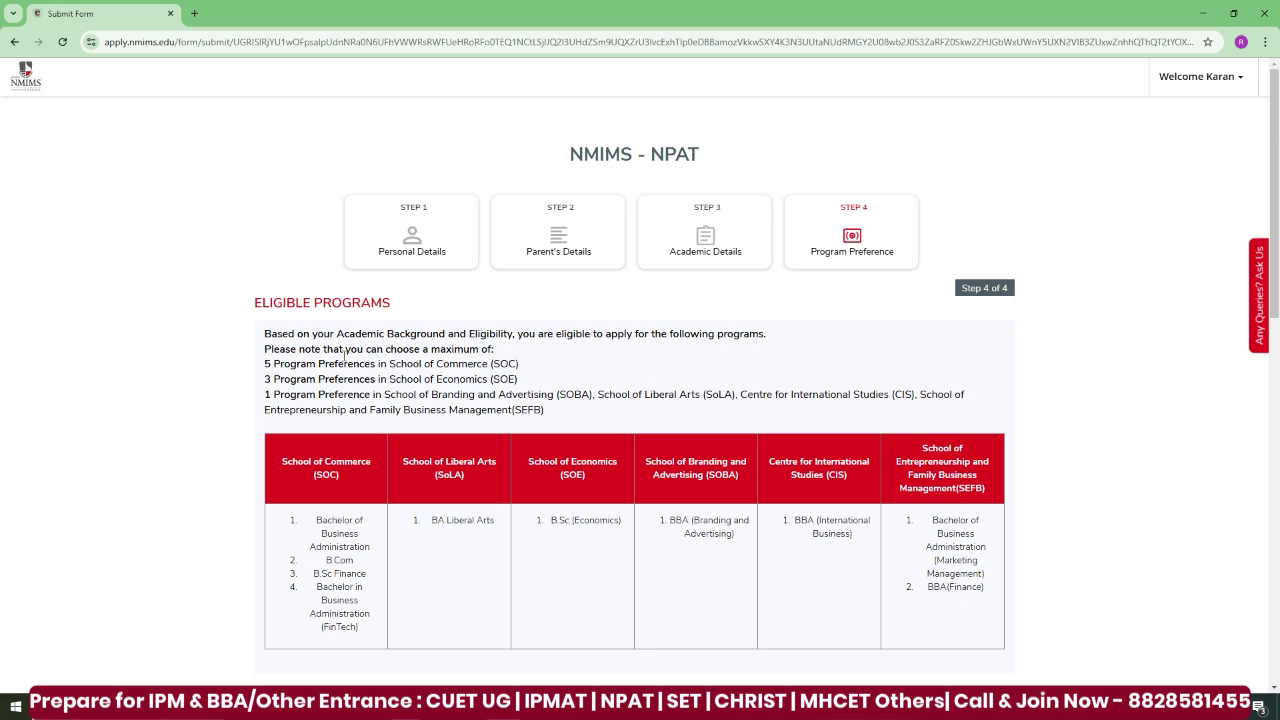
- Read the 5-preference limit on Step 4, then tick School Of Commerce (SOC)
drag(267, 364, 393, 364)
click(487, 366)
drag(1276, 205, 1277, 318)
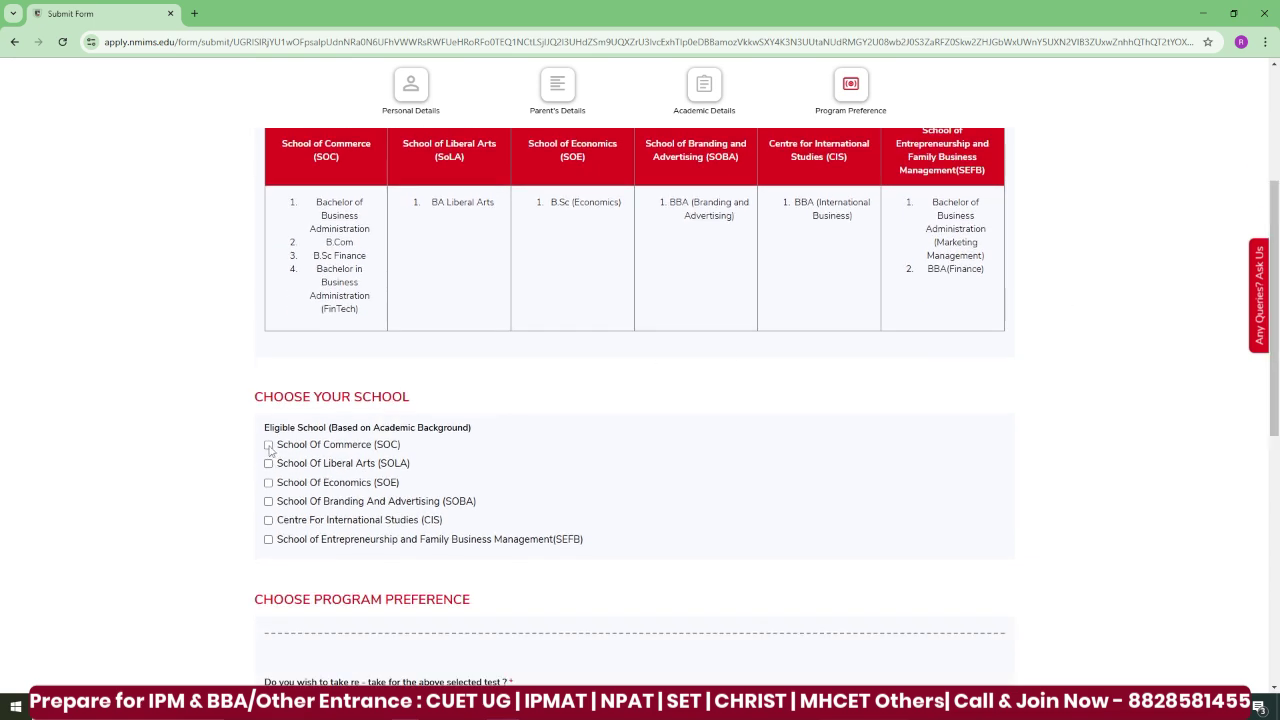
click(268, 445)
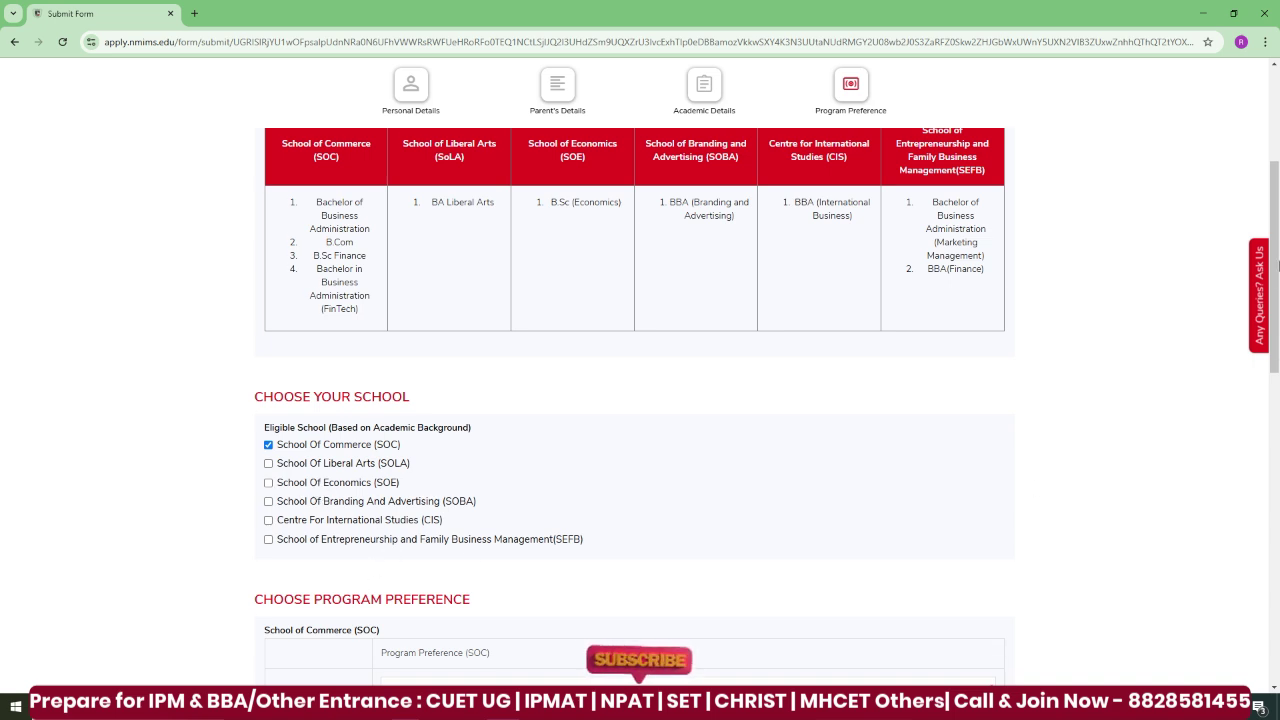
- Set BBA - Mumbai and BBA - Navi Mumbai as the first two SOC preferences
scroll(443, 352, down, 3)
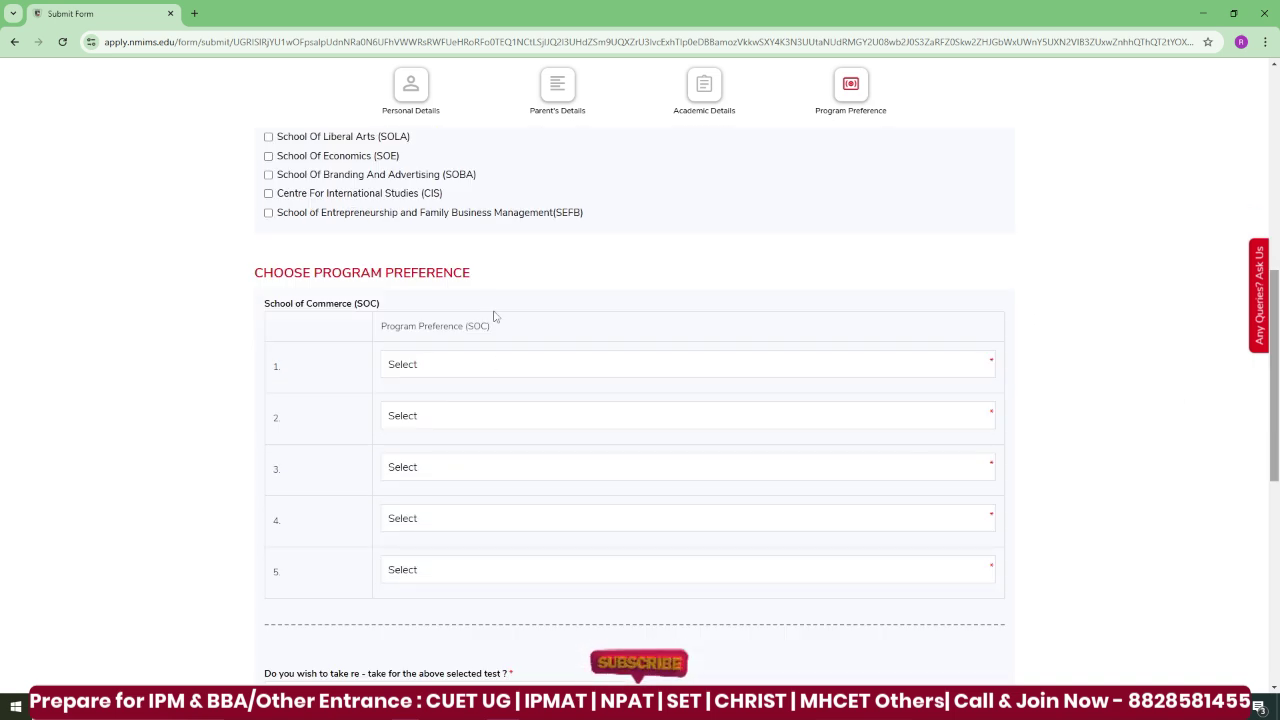
click(909, 366)
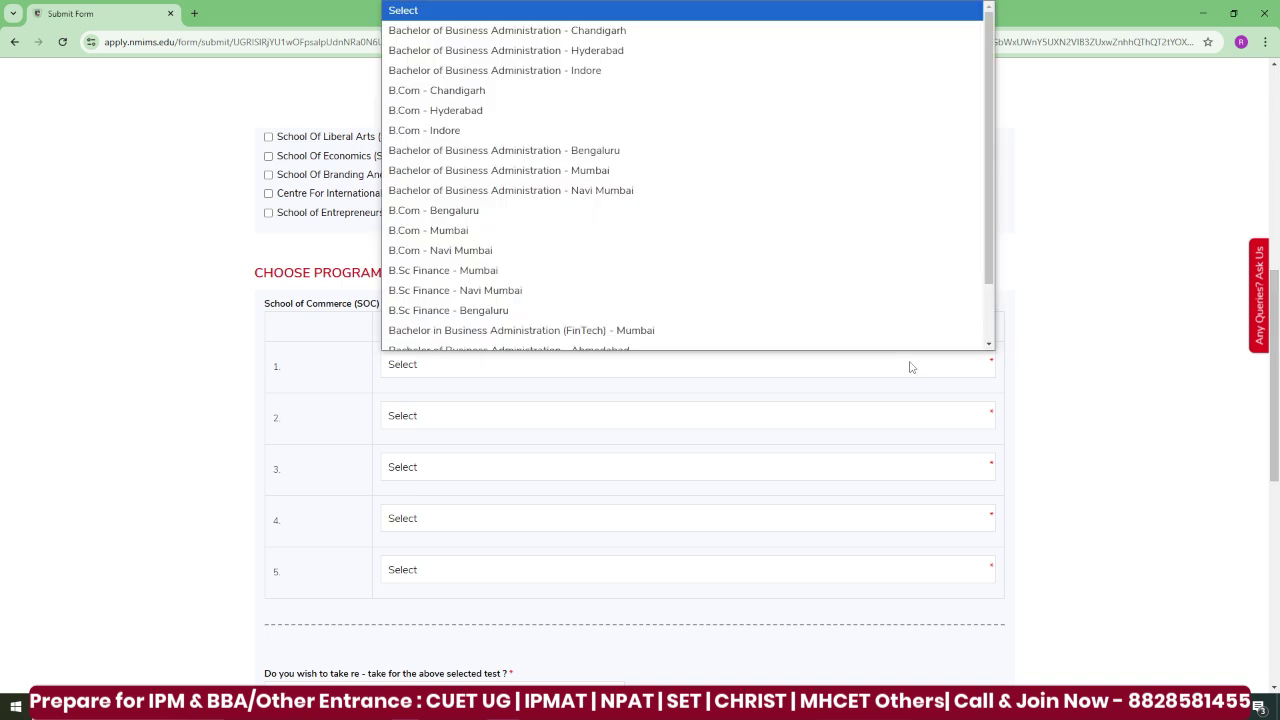
scroll(505, 257, down, 1)
click(503, 160)
click(477, 418)
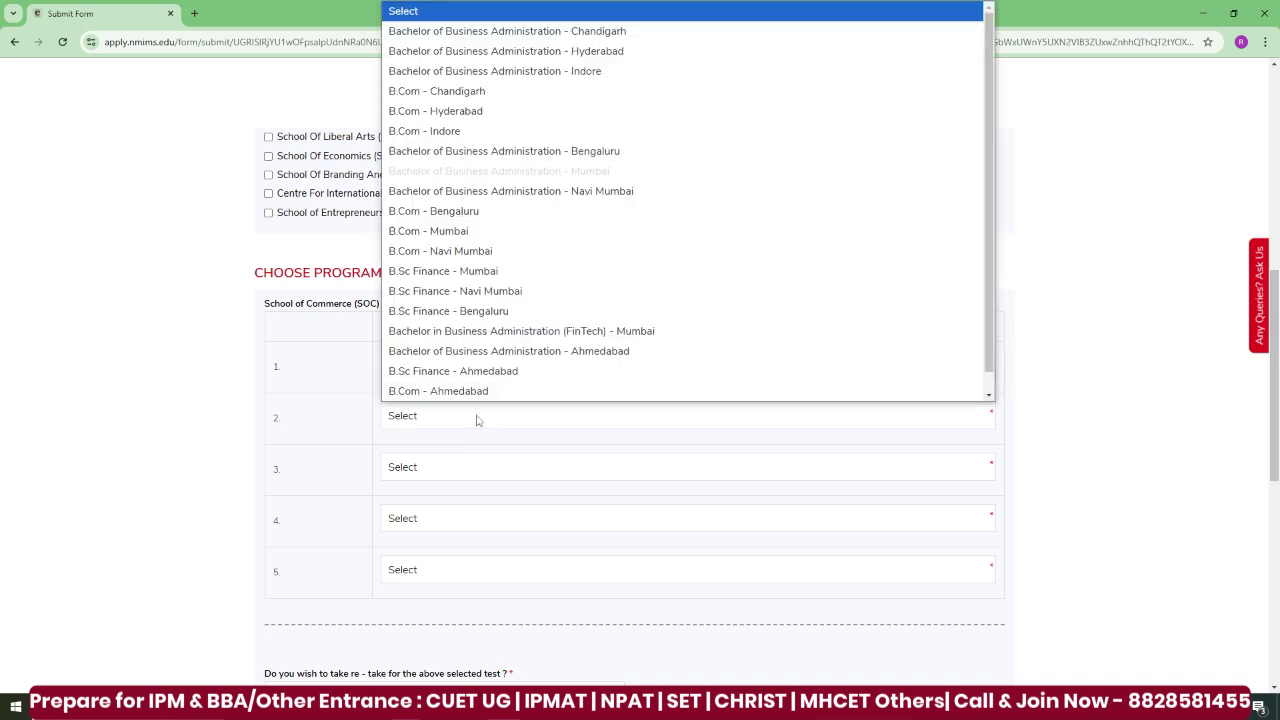
click(462, 200)
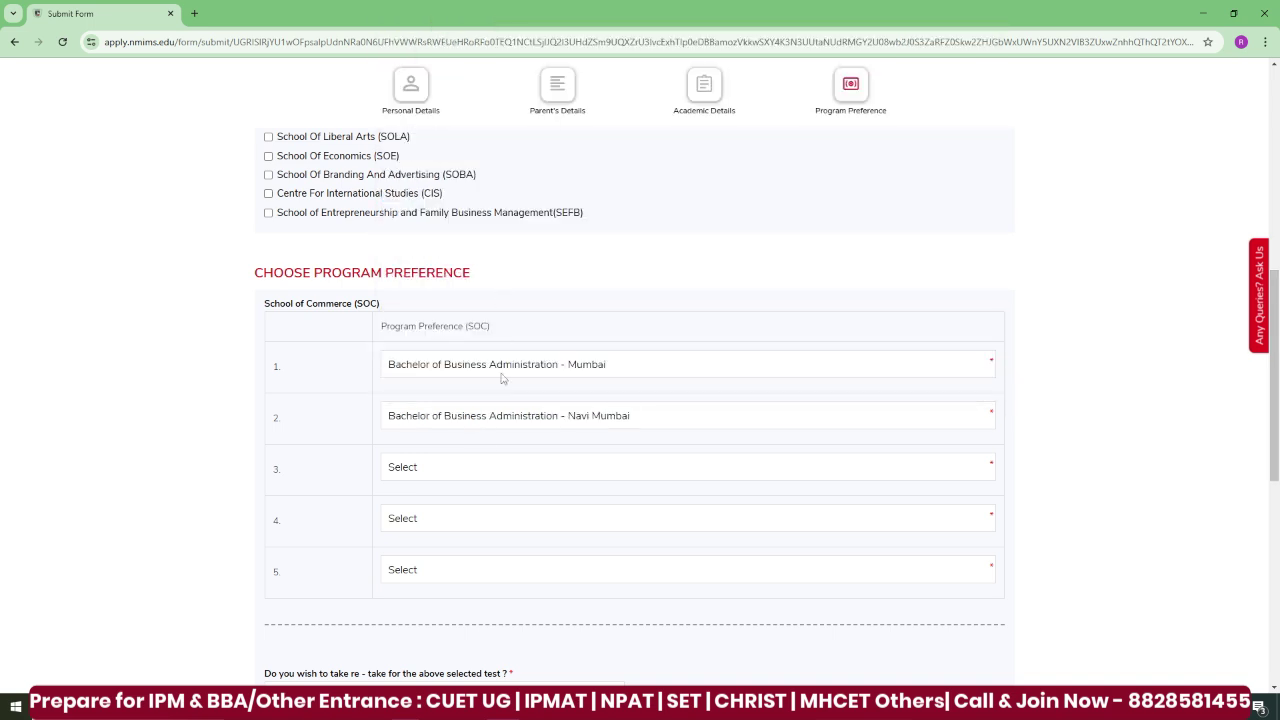
- Set B.Sc Finance - Bengaluru, B.Sc Finance - Navi Mumbai and B.Com - Navi Mumbai as preferences three to five
click(470, 472)
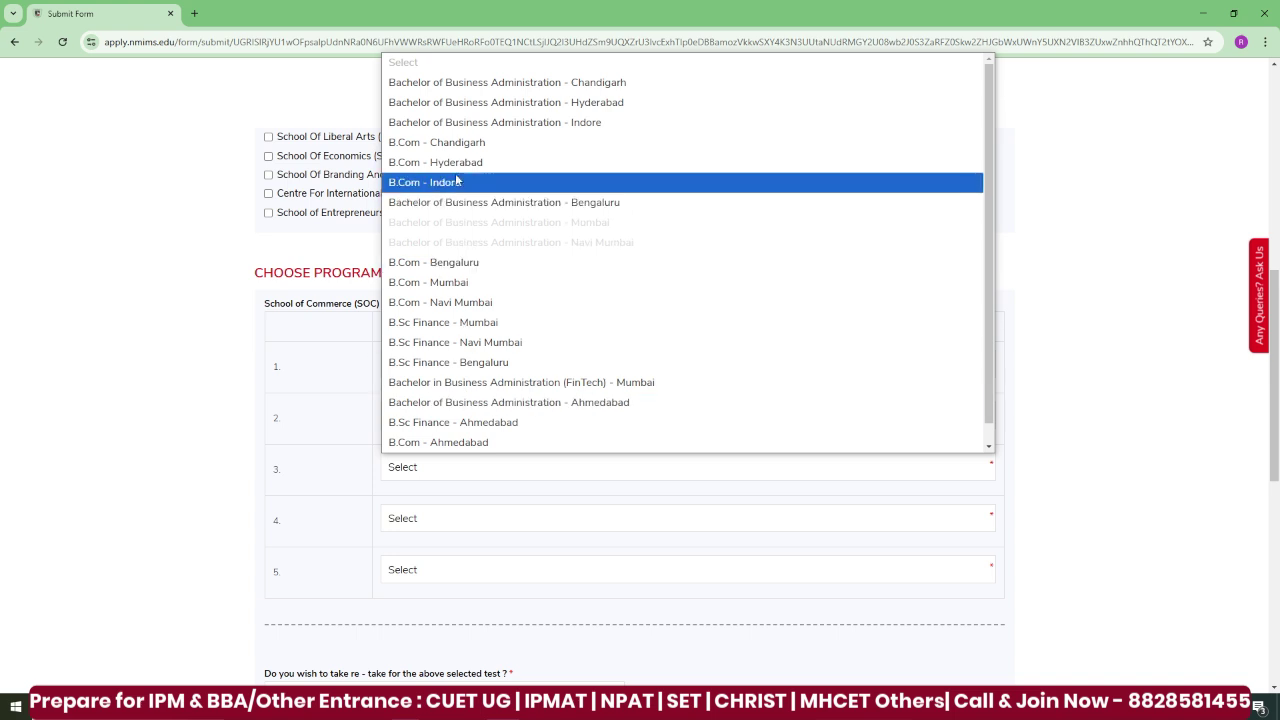
click(462, 362)
click(470, 518)
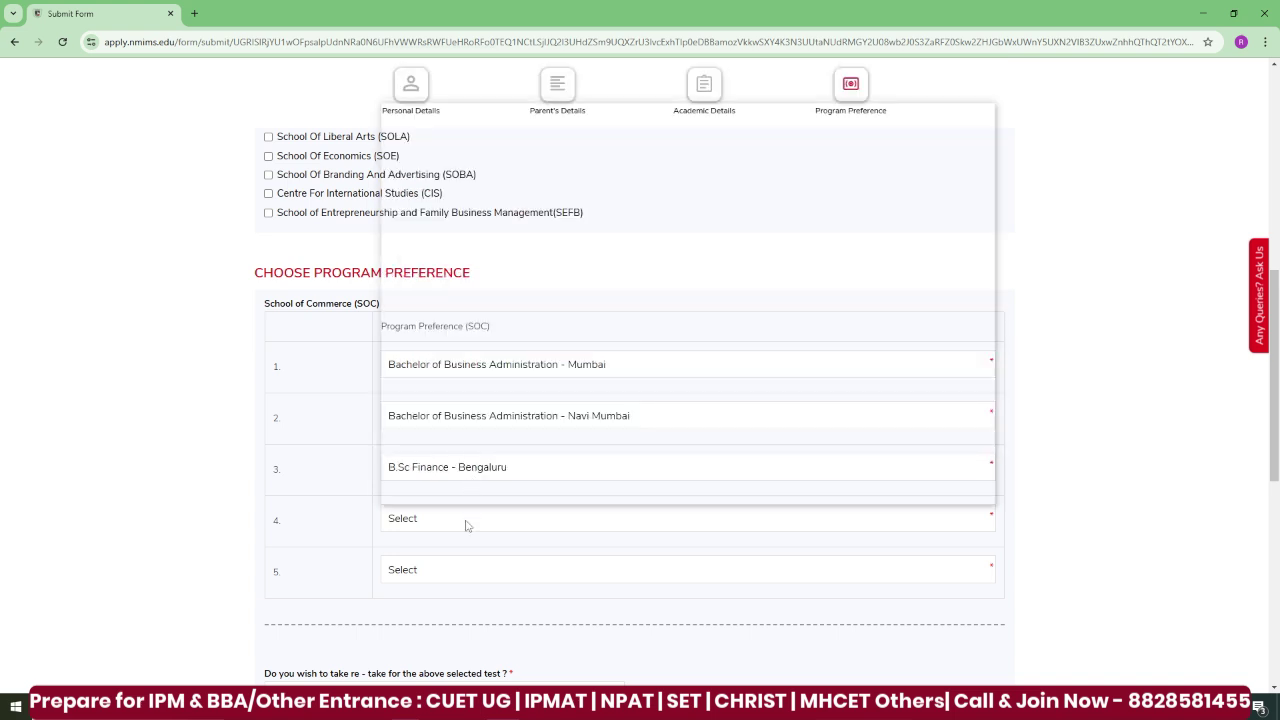
click(470, 395)
click(447, 571)
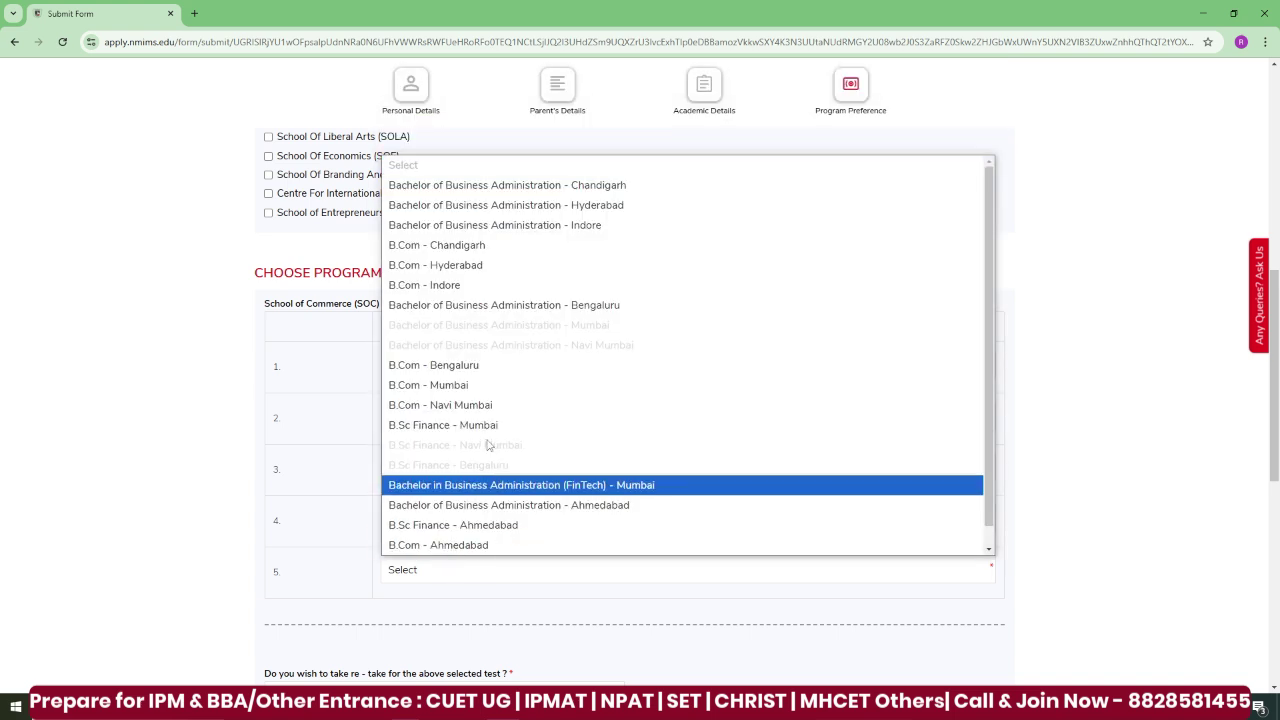
click(490, 410)
scroll(1276, 430, down, 1)
scroll(1276, 430, down, 3)
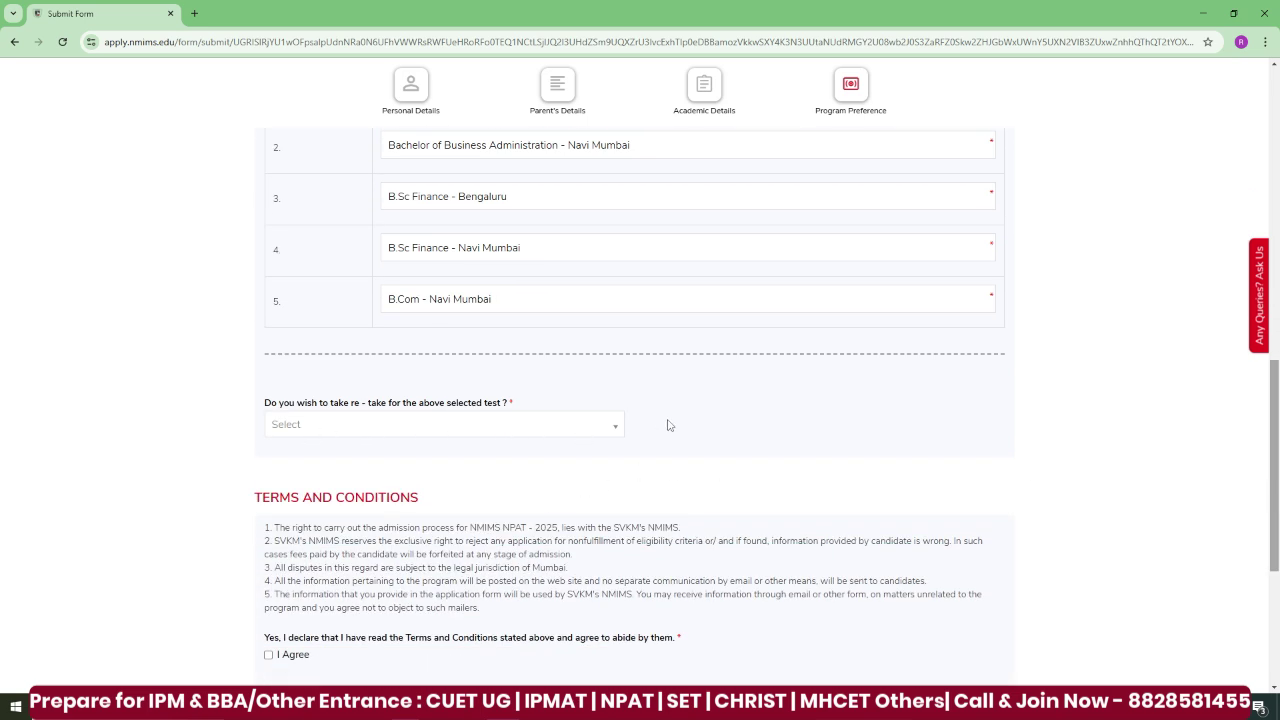
- Answer No to re-taking the test, agree to the terms, and proceed to the ₹2000 fee payment
click(593, 428)
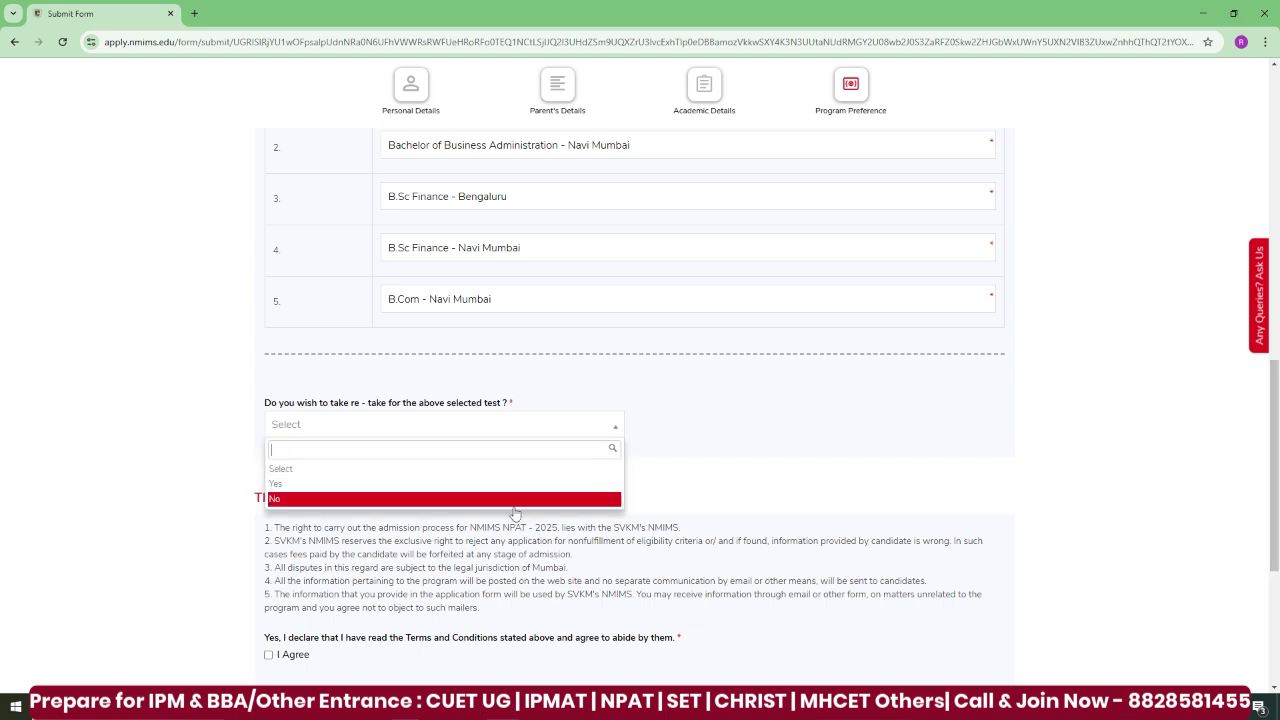
click(516, 500)
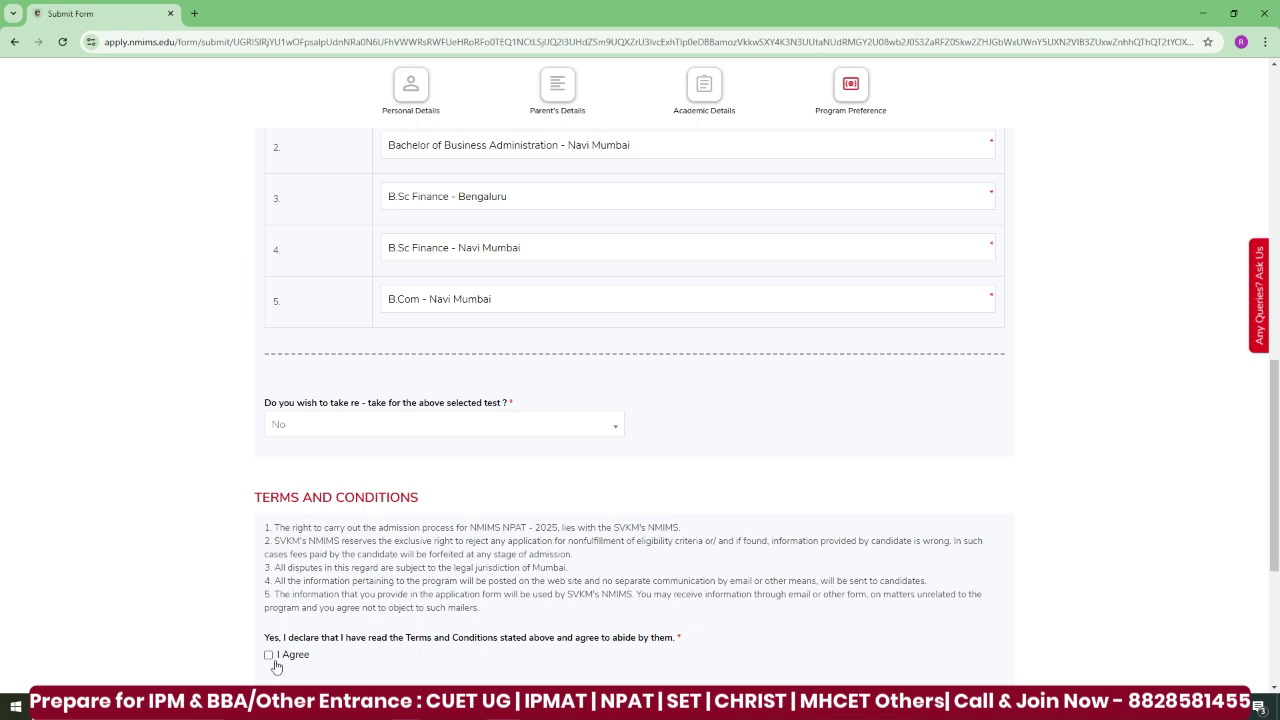
click(268, 656)
scroll(1277, 397, down, 3)
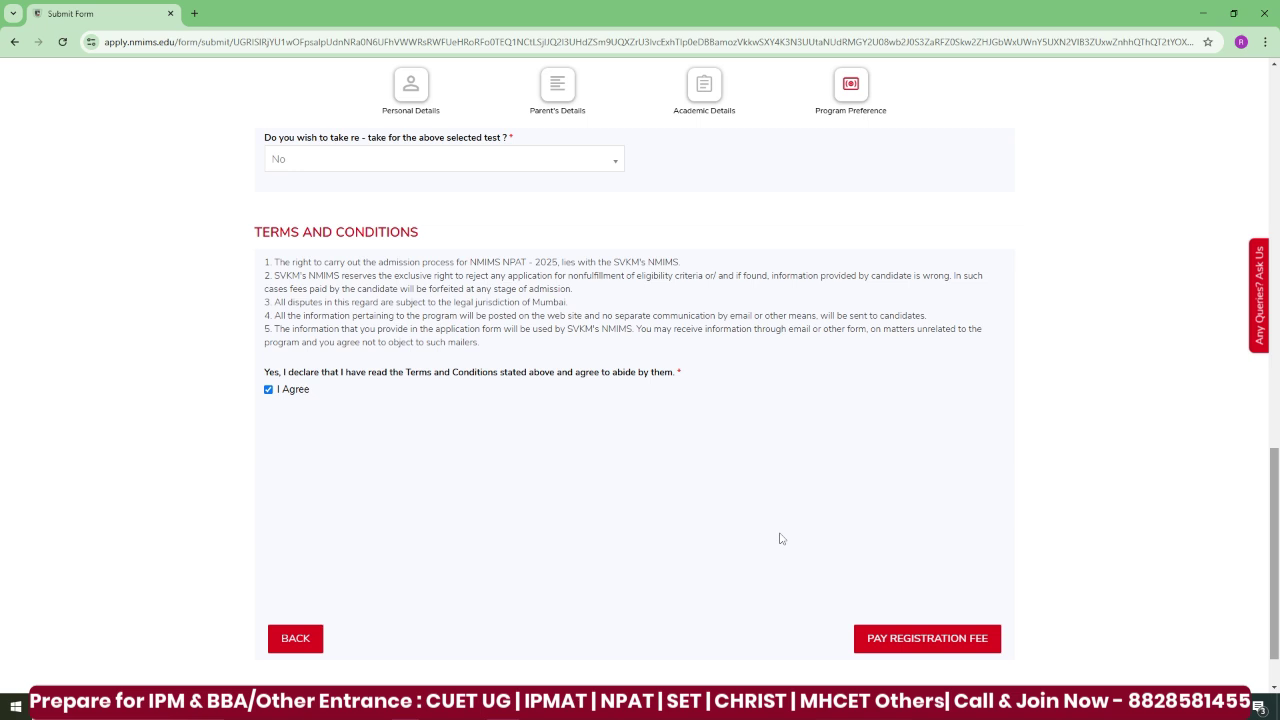
click(930, 646)
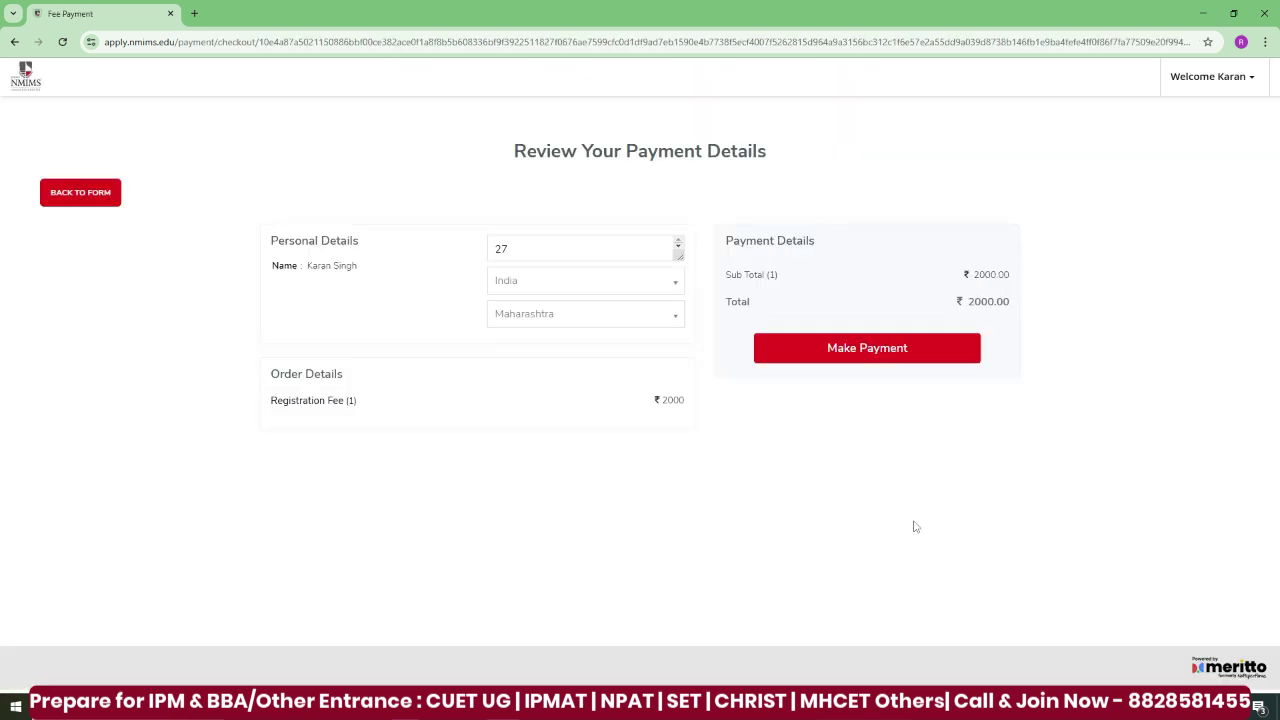
- Start paying the ₹2,000 registration fee through the Razorpay checkout
click(859, 358)
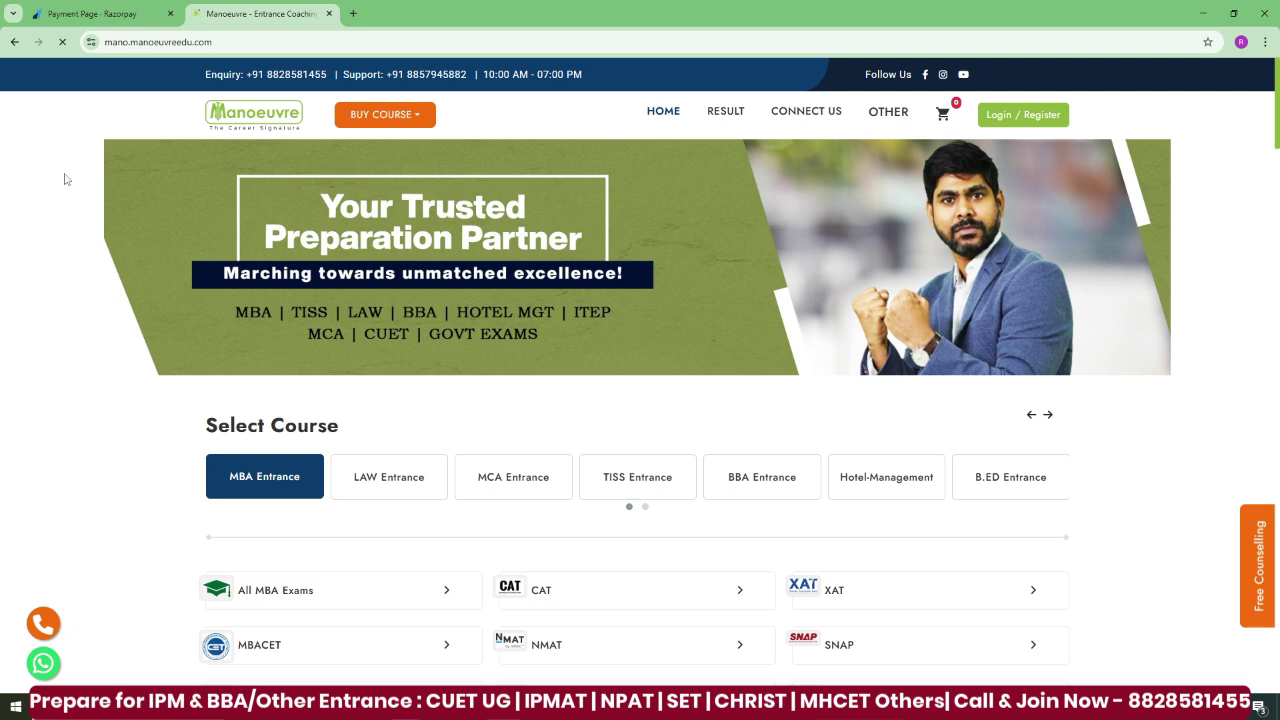
- Go to Manoeuvre's NPAT courses via the BBA Entrance course catalogue
click(385, 114)
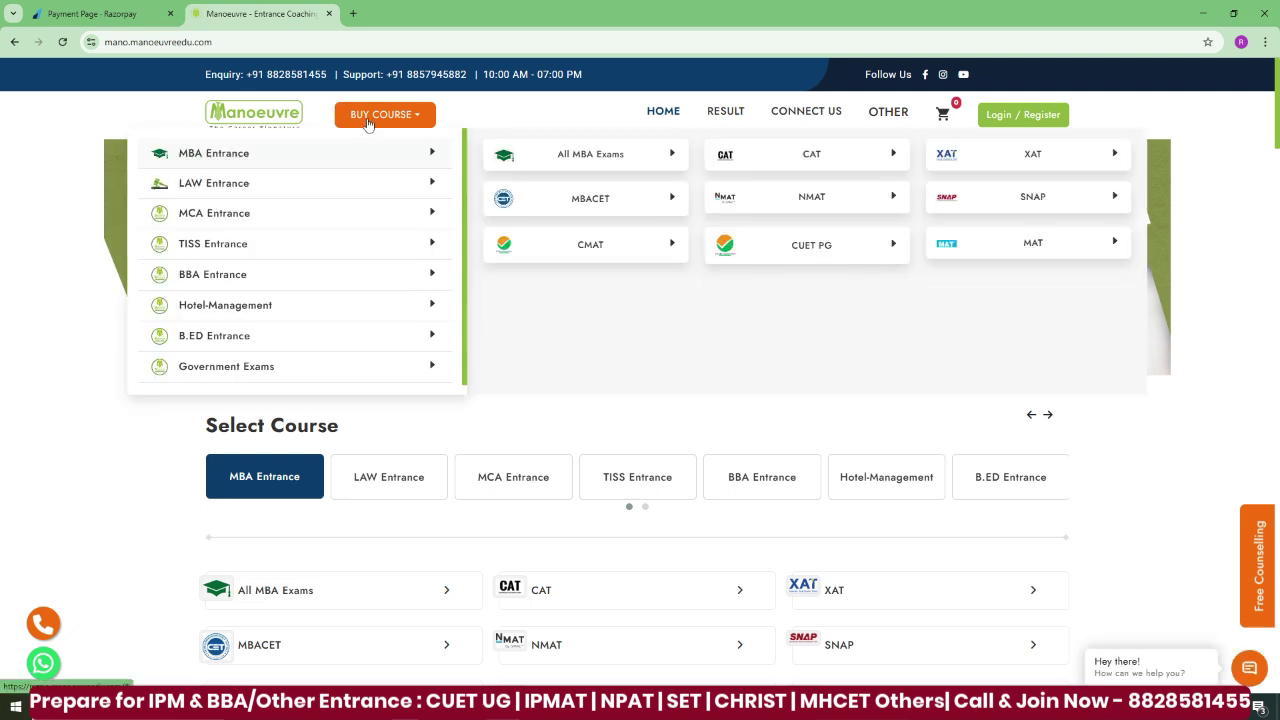
click(208, 274)
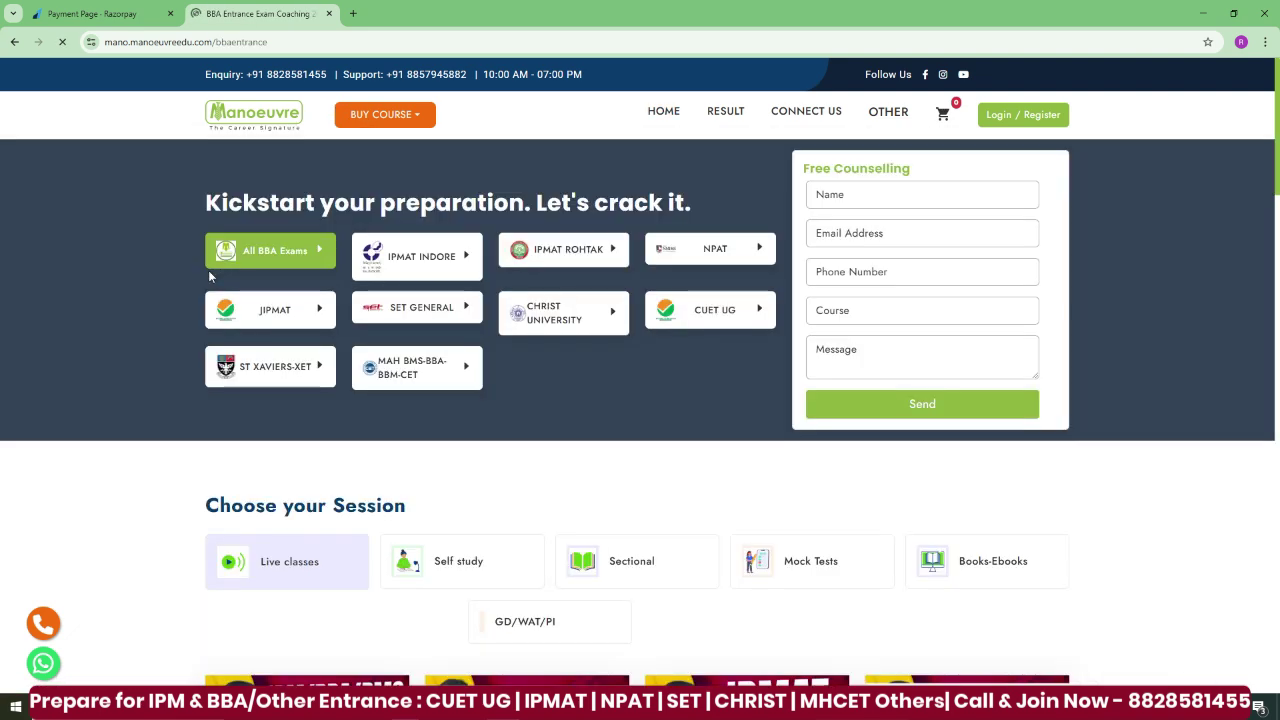
click(705, 249)
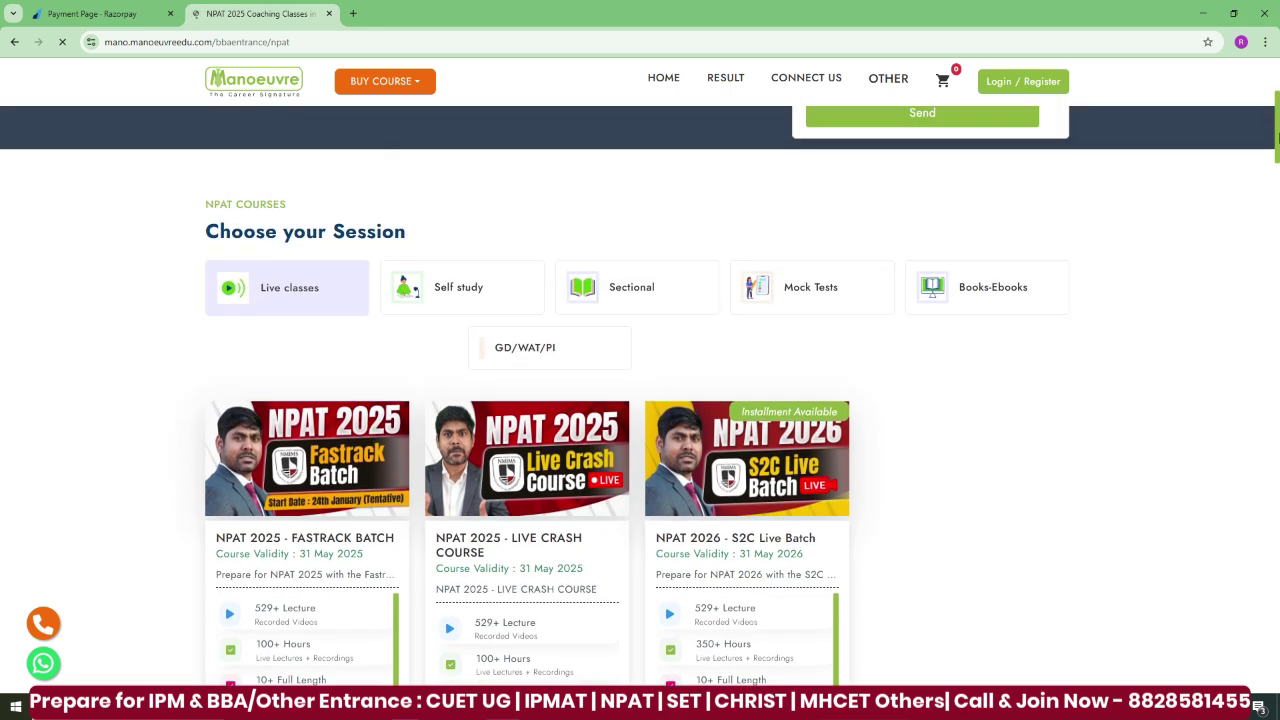
- Browse the NPAT Self study, Sectional, Mock Tests and Books-Ebooks course tabs
click(487, 287)
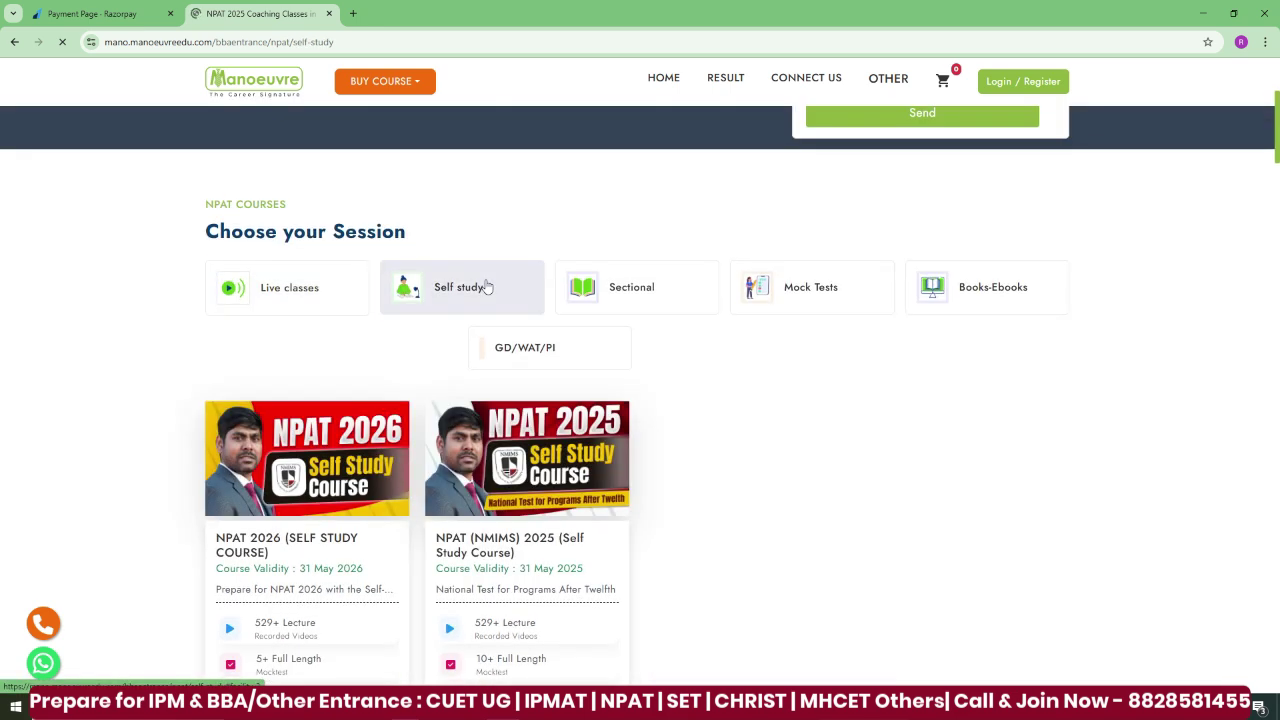
click(649, 290)
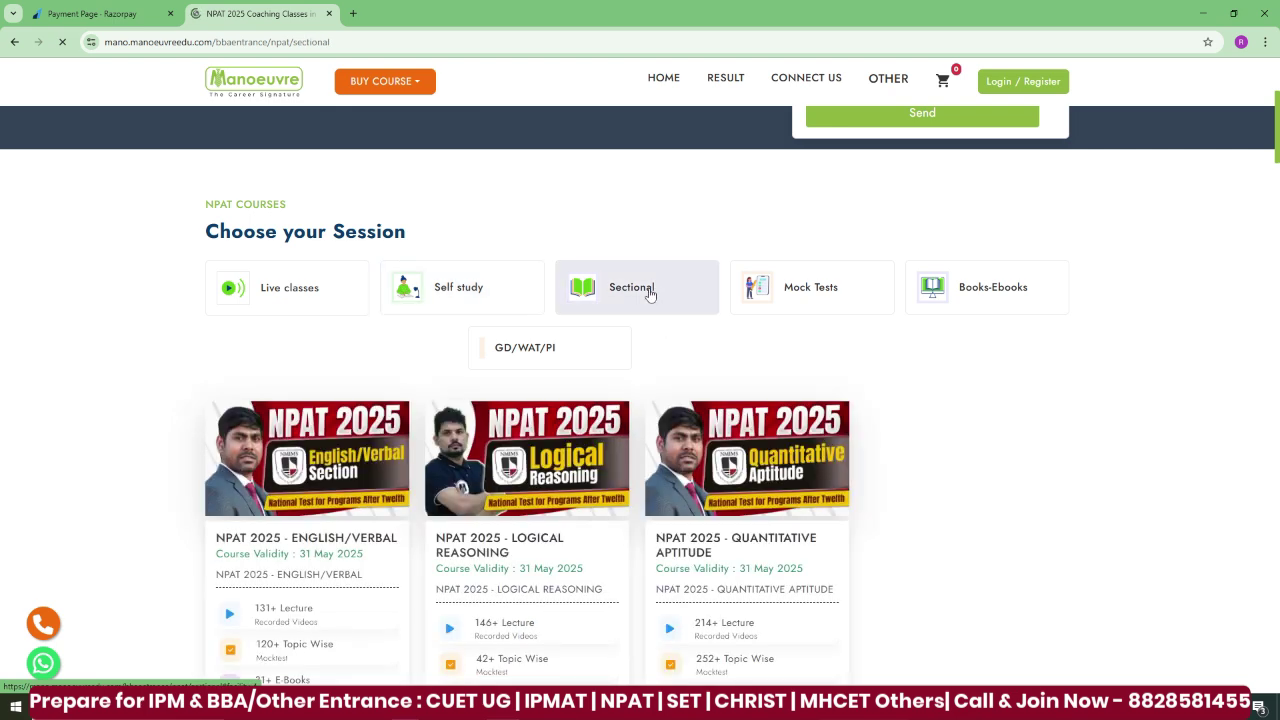
click(834, 286)
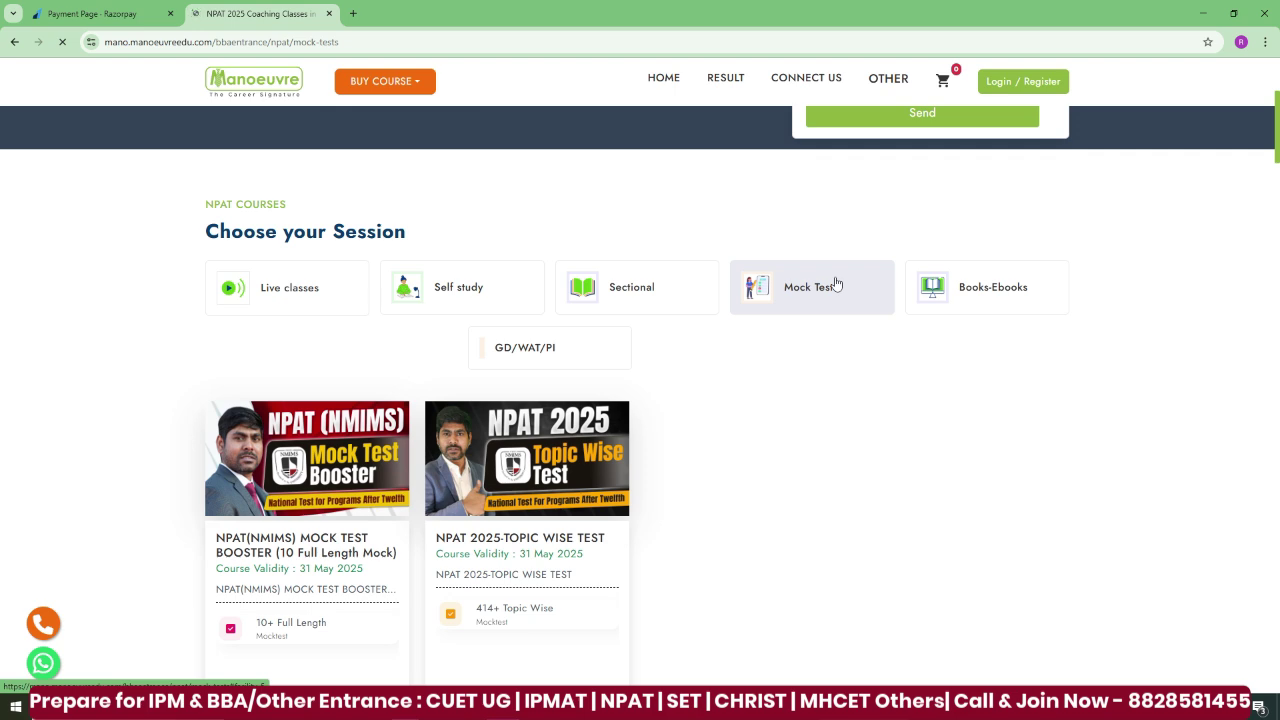
click(1015, 292)
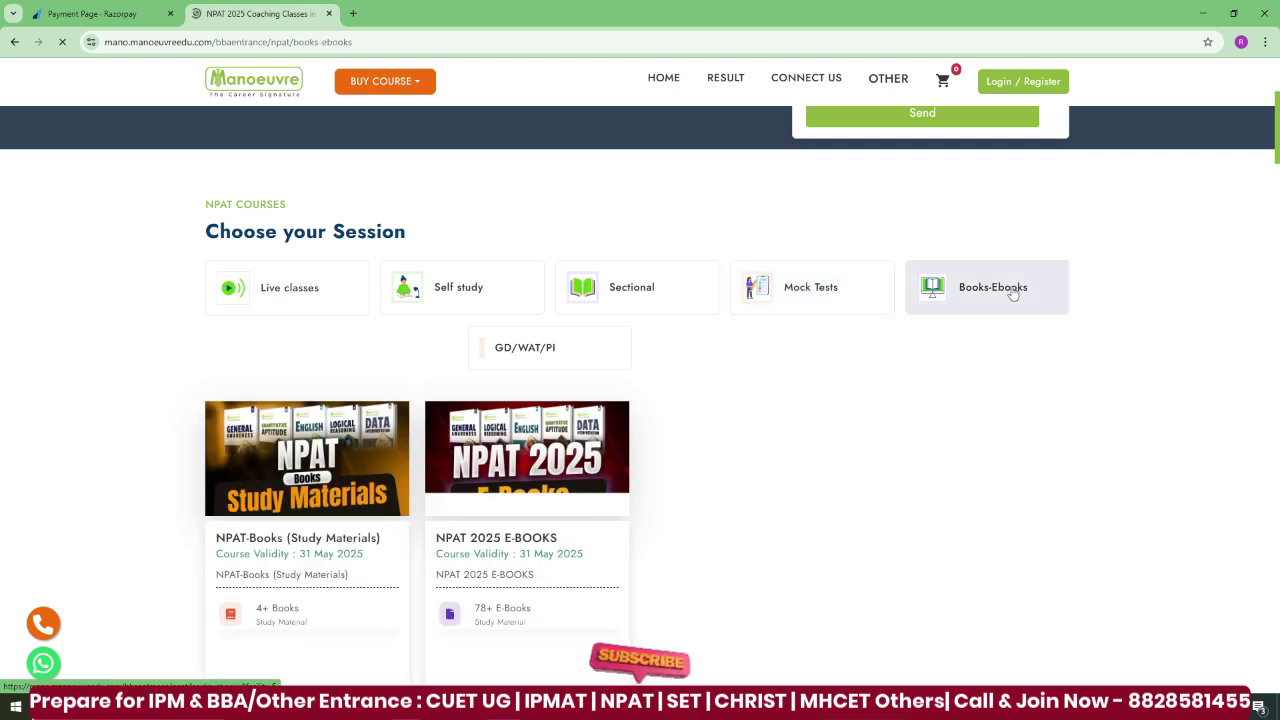